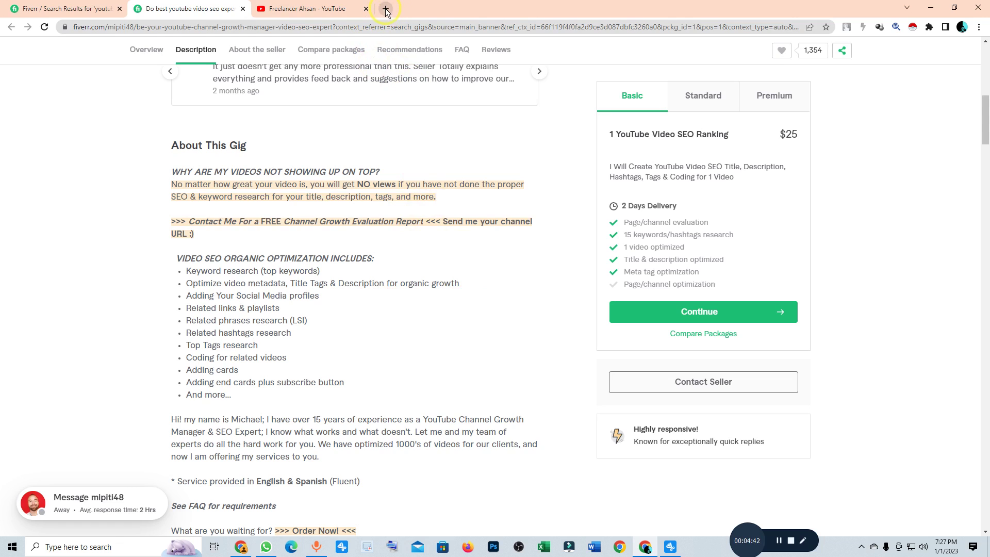
- Search Google for "chatgpt" in a new browser tab
{"action": "left_click", "coordinate": [385, 9]}
{"action": "left_click", "coordinate": [441, 215]}
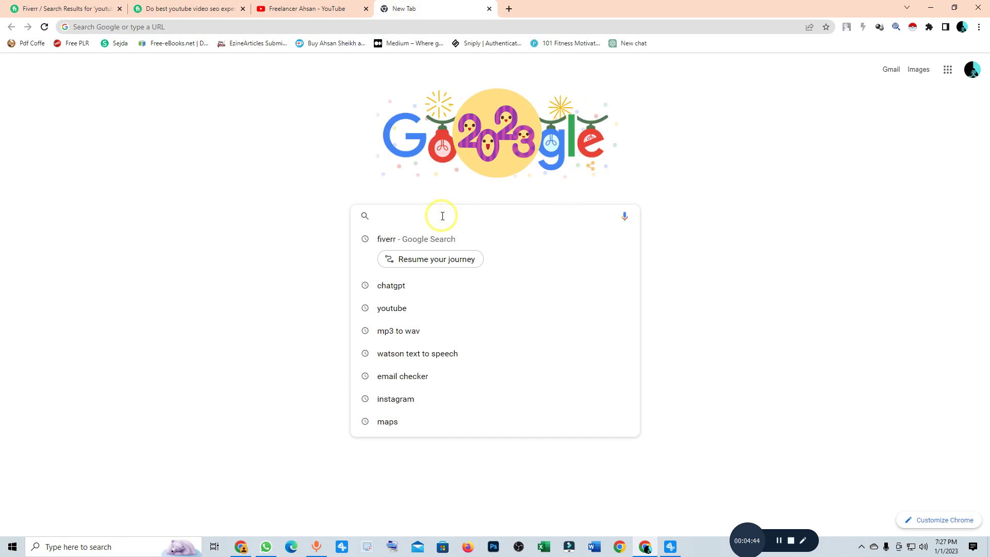
{"action": "type", "text": "chatgp"}
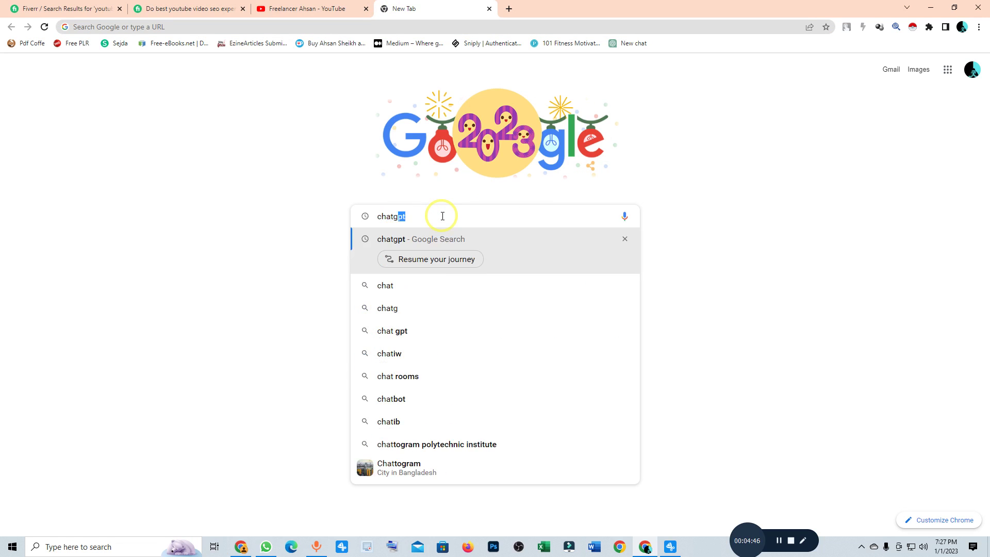
{"action": "type", "text": "t"}
{"action": "key", "text": "Return"}
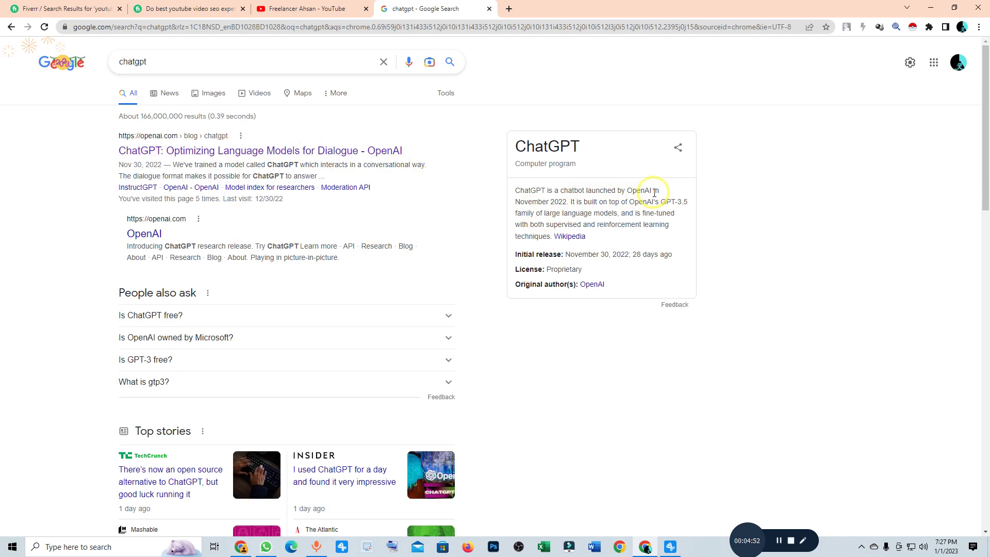
- Open OpenAI's ChatGPT article from the search results and launch the ChatGPT research release from it
{"action": "left_click_drag", "start_coordinate": [520, 202], "coordinate": [568, 202]}
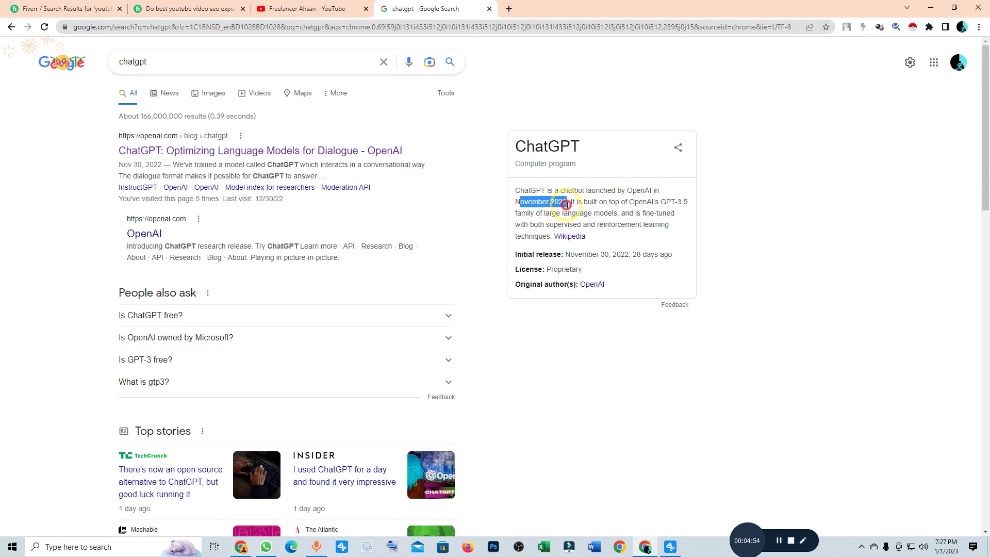
{"action": "left_click", "coordinate": [567, 207]}
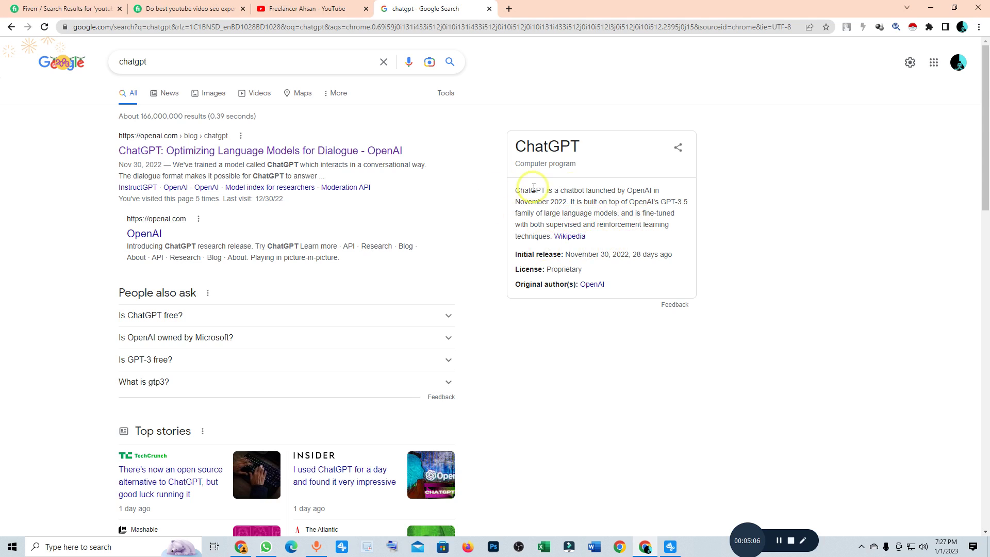
{"action": "left_click", "coordinate": [281, 152]}
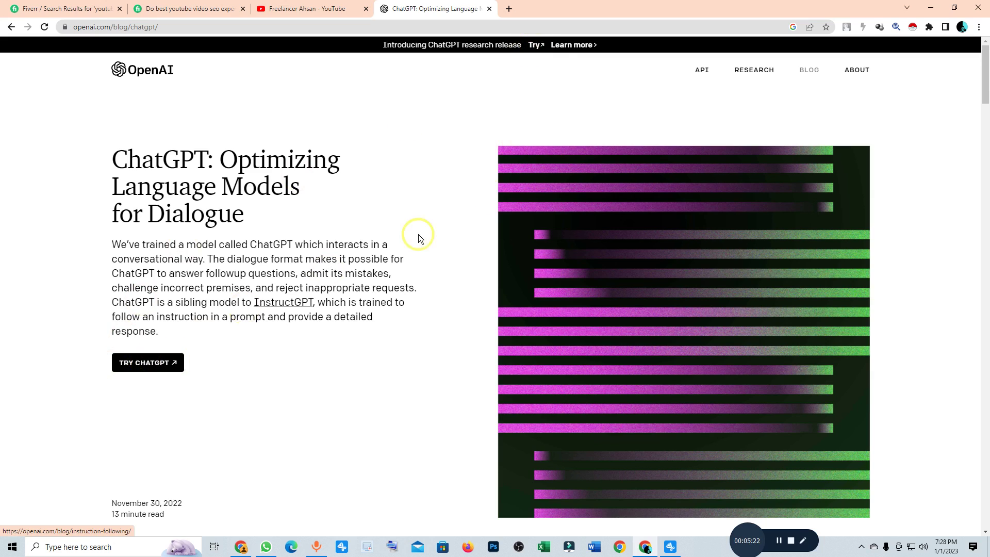
{"action": "left_click", "coordinate": [533, 46]}
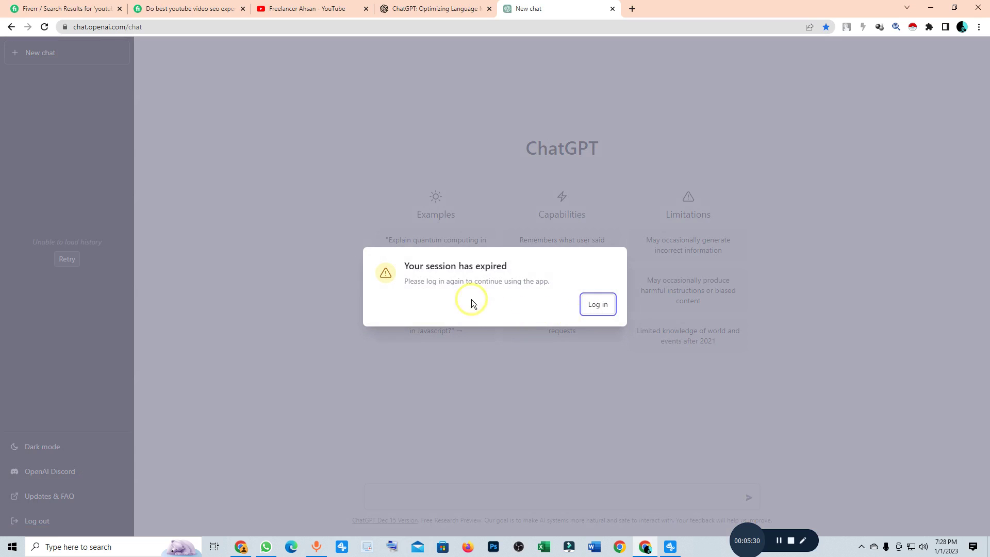
- Log in to ChatGPT again with the saved Google account
{"action": "left_click", "coordinate": [594, 306]}
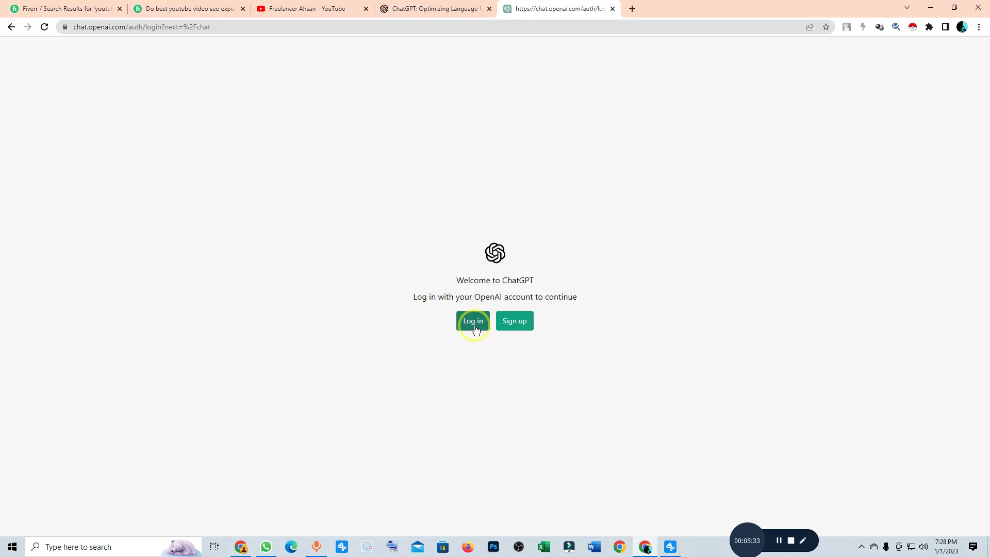
{"action": "left_click", "coordinate": [475, 328]}
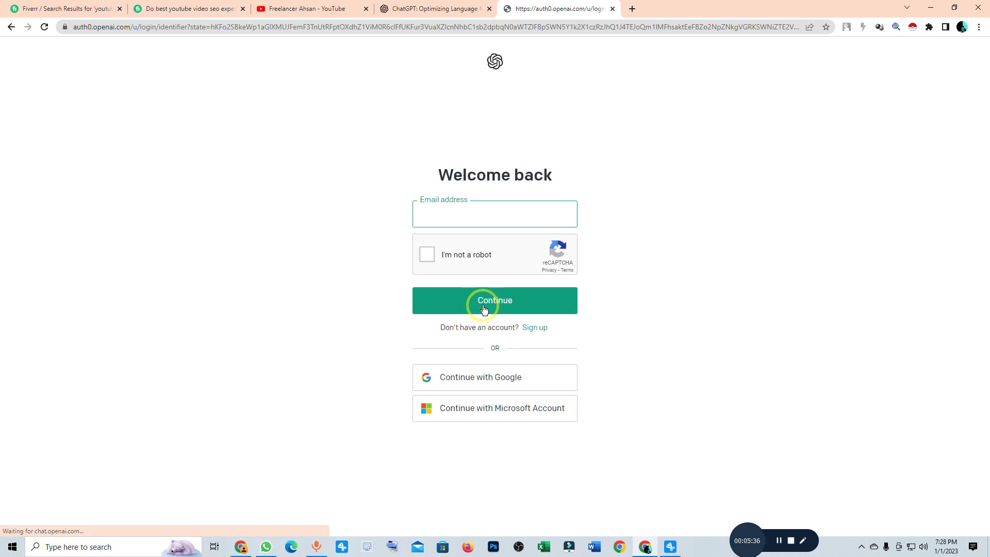
{"action": "left_click", "coordinate": [483, 378]}
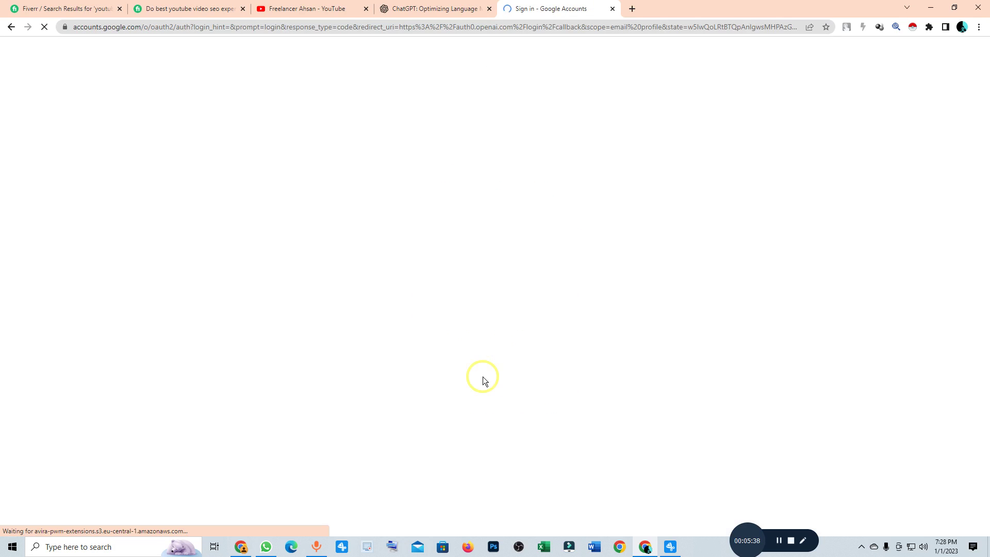
{"action": "left_click", "coordinate": [490, 264]}
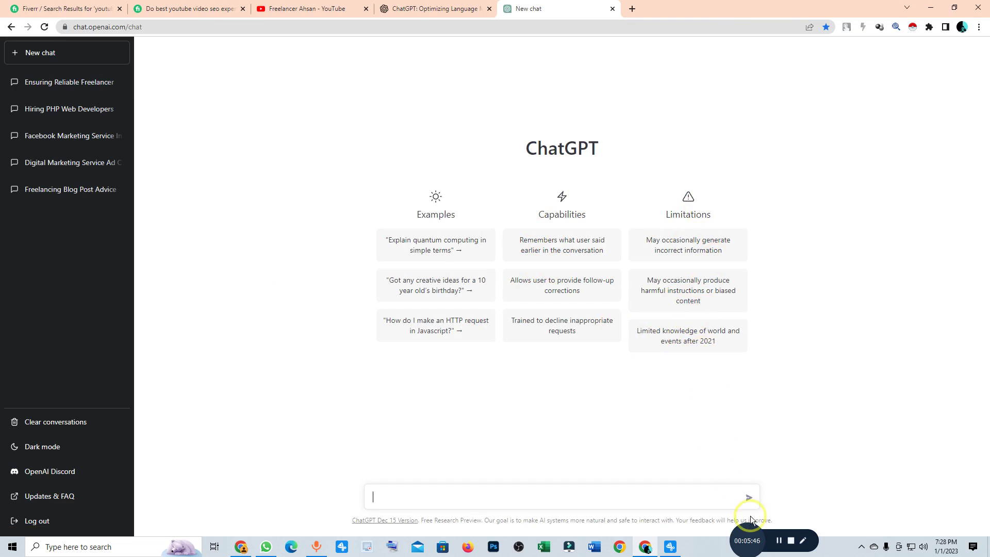
- Write the message "im a freelance digital markeing expert. specially on facebook marketing,youtube marketing,instagram marketing" without sending it
{"action": "left_click_drag", "start_coordinate": [749, 539], "coordinate": [773, 553]}
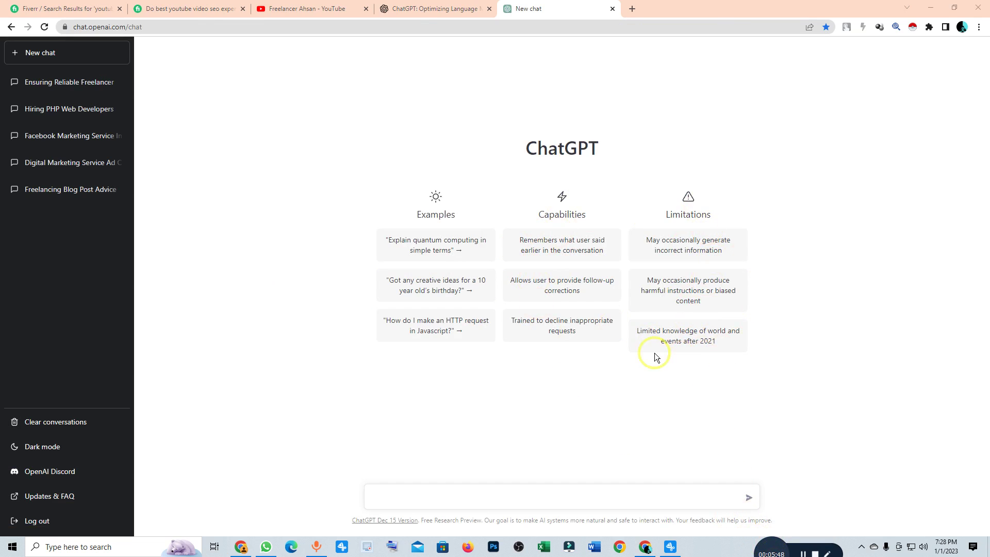
{"action": "left_click", "coordinate": [414, 497]}
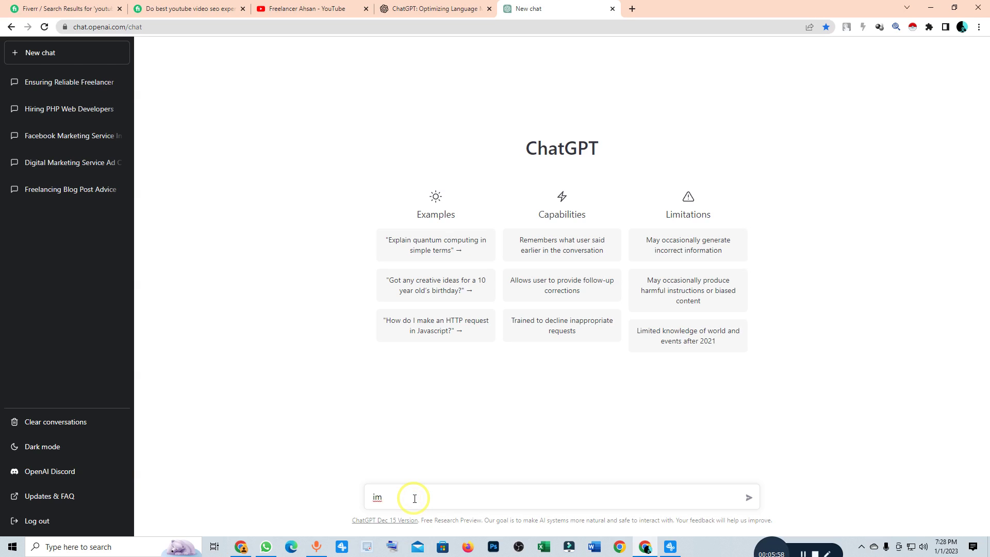
{"action": "type", "text": "im a freelance digital markeing e"}
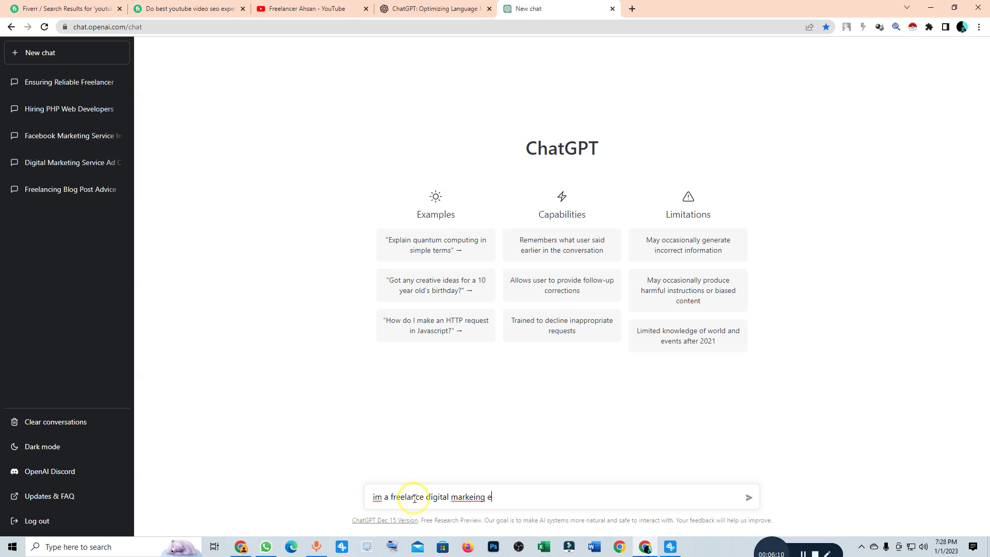
{"action": "type", "text": "xpert. s"}
{"action": "type", "text": "peciallyu"}
{"action": "key", "text": "BackSpace"}
{"action": "type", "text": "on facebook ma"}
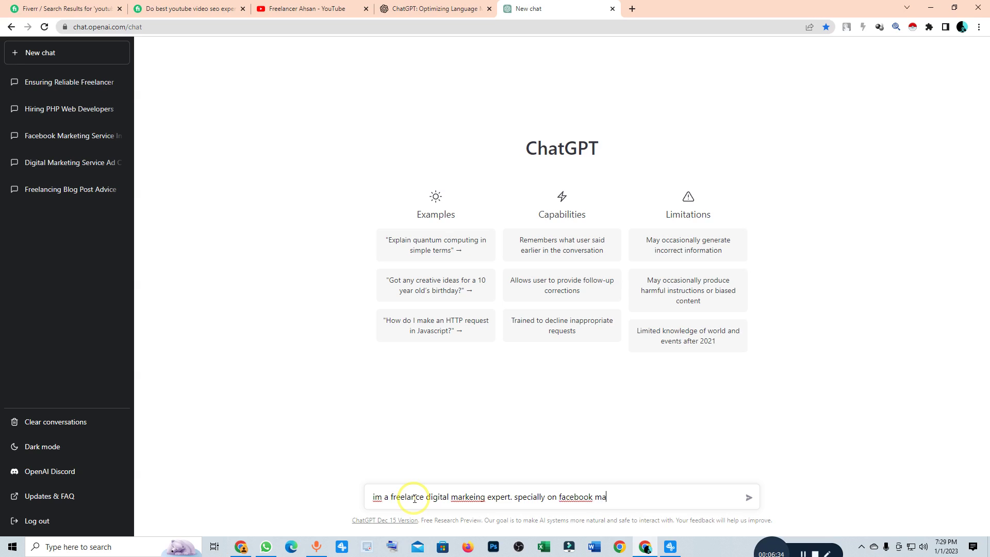
{"action": "type", "text": "rketing,youtube ma"}
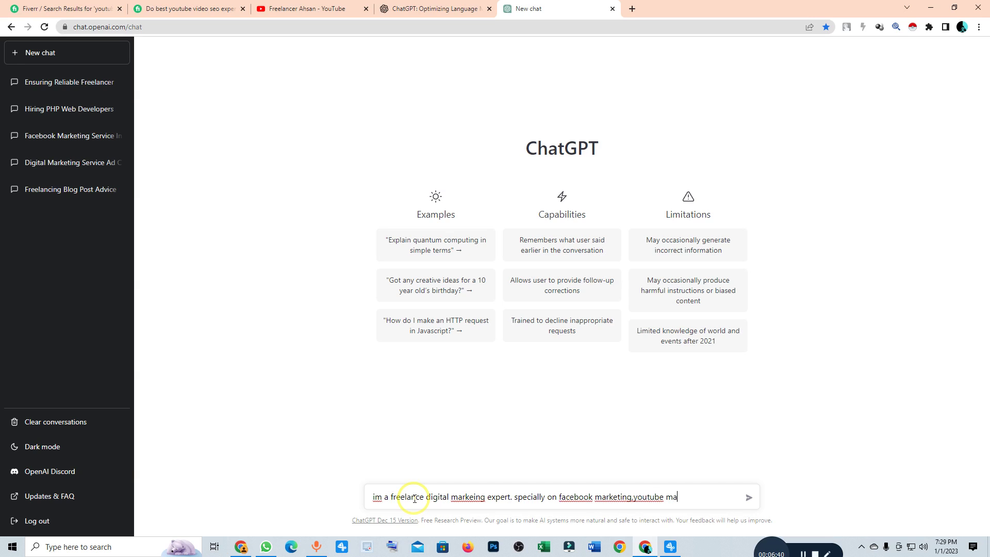
{"action": "type", "text": "rketing,inst"}
{"action": "type", "text": "agram mar"}
{"action": "type", "text": "keting"}
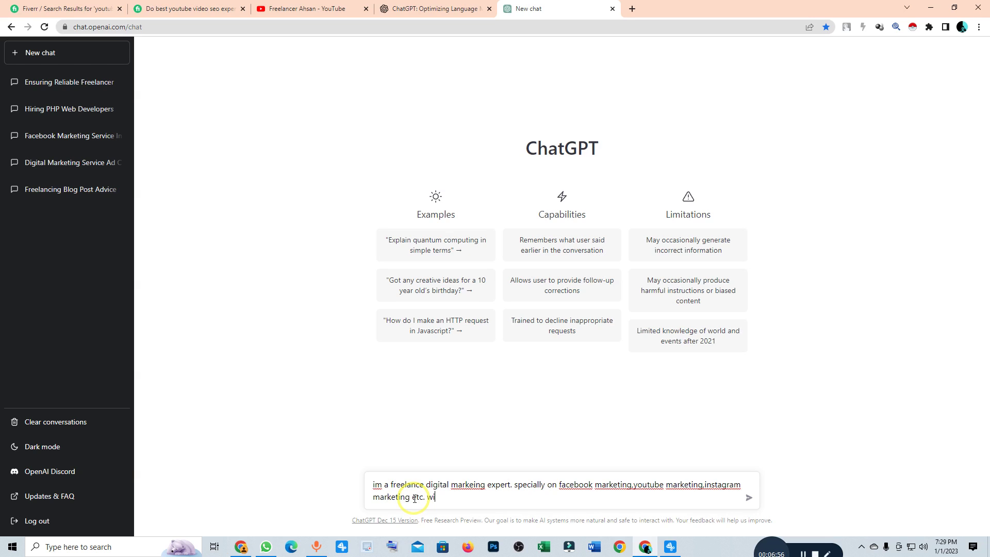
- Complete the message with "etc. write me a fiverr gig description"
{"action": "key", "text": "BackSpace"}
{"action": "type", "text": "me a fiverr gig de"}
{"action": "key", "text": "BackSpace"}
{"action": "type", "text": "iption"}
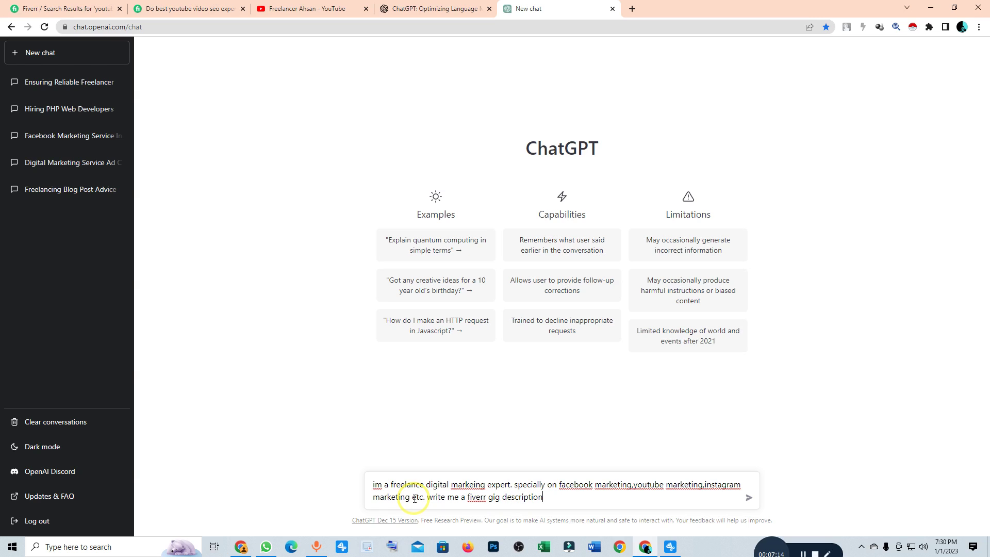
- Correct the misspelled words "im" and "markeing" in the message to "I'm" and "marketing"
{"action": "right_click", "coordinate": [376, 484]}
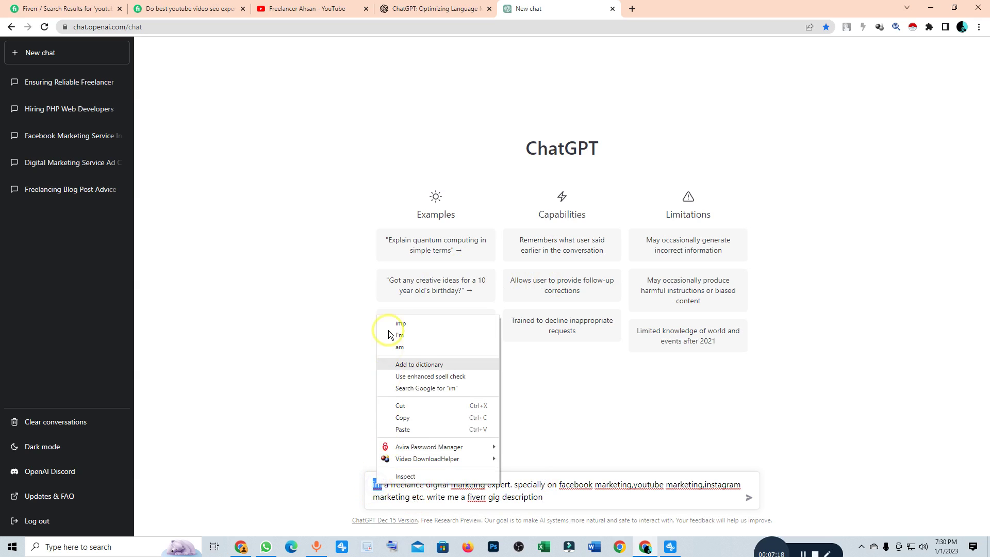
{"action": "left_click", "coordinate": [407, 335]}
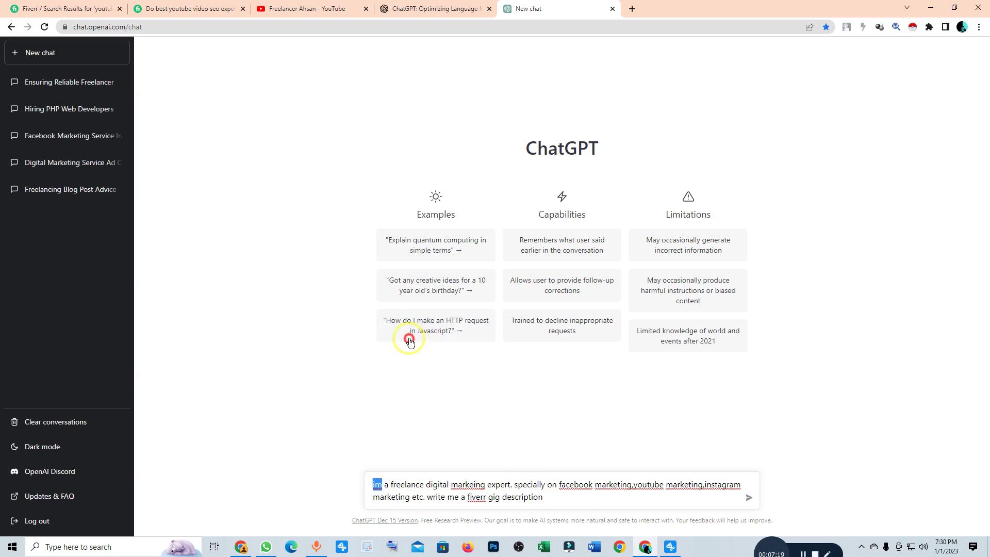
{"action": "right_click", "coordinate": [460, 485]}
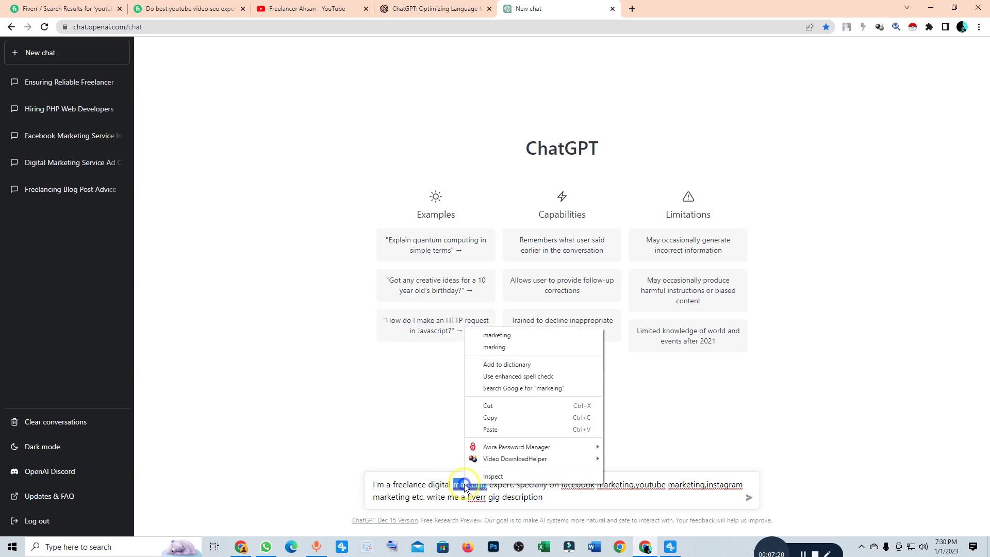
{"action": "left_click", "coordinate": [489, 336]}
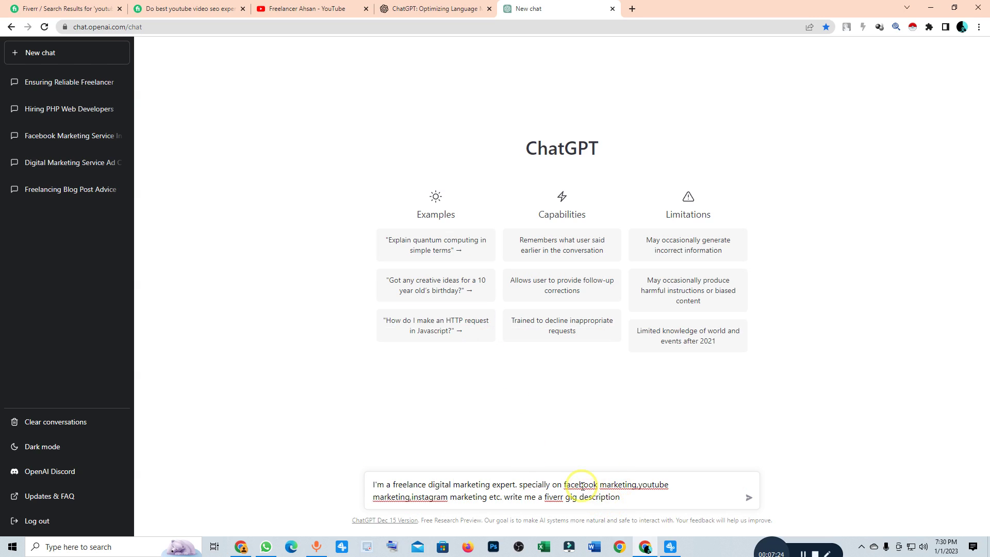
- Insert spaces after the commas before "youtube" and "instagram", and send the message
{"action": "left_click", "coordinate": [639, 485]}
{"action": "left_click", "coordinate": [412, 496]}
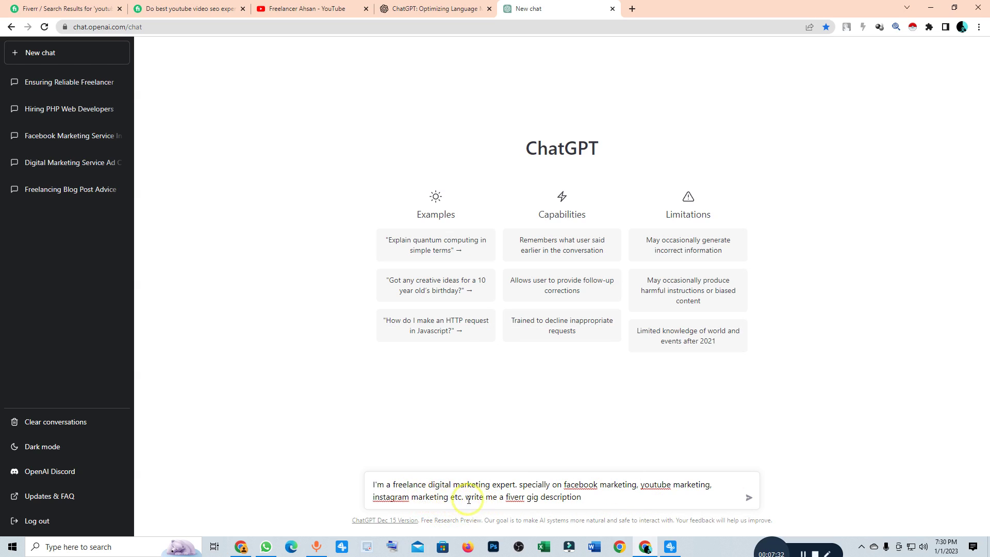
{"action": "left_click", "coordinate": [519, 496]}
{"action": "left_click", "coordinate": [749, 499]}
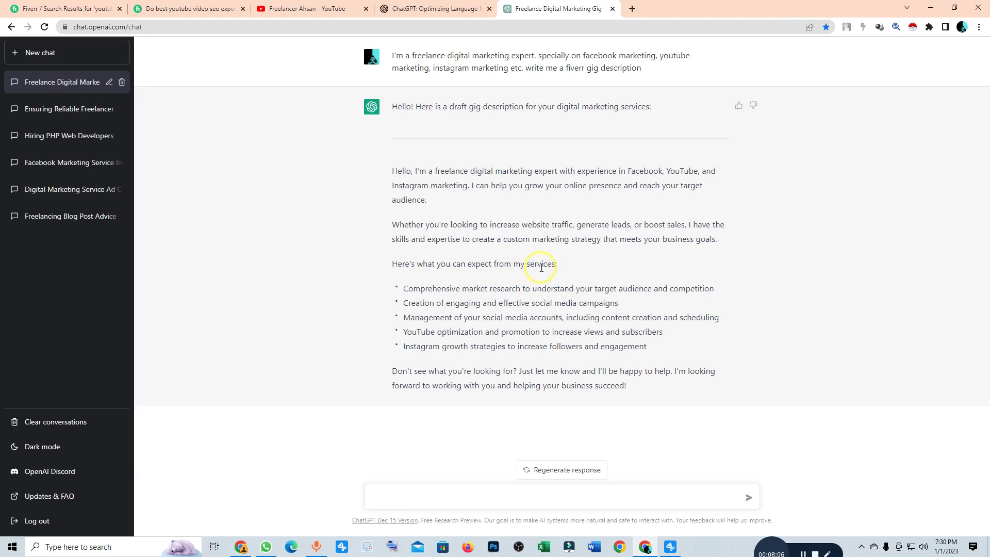
- Review the generated gig description, examining its services heading, the bulleted list of services and the full text
{"action": "left_click_drag", "start_coordinate": [389, 266], "coordinate": [589, 264]}
{"action": "left_click", "coordinate": [480, 283]}
{"action": "left_click_drag", "start_coordinate": [401, 289], "coordinate": [663, 352]}
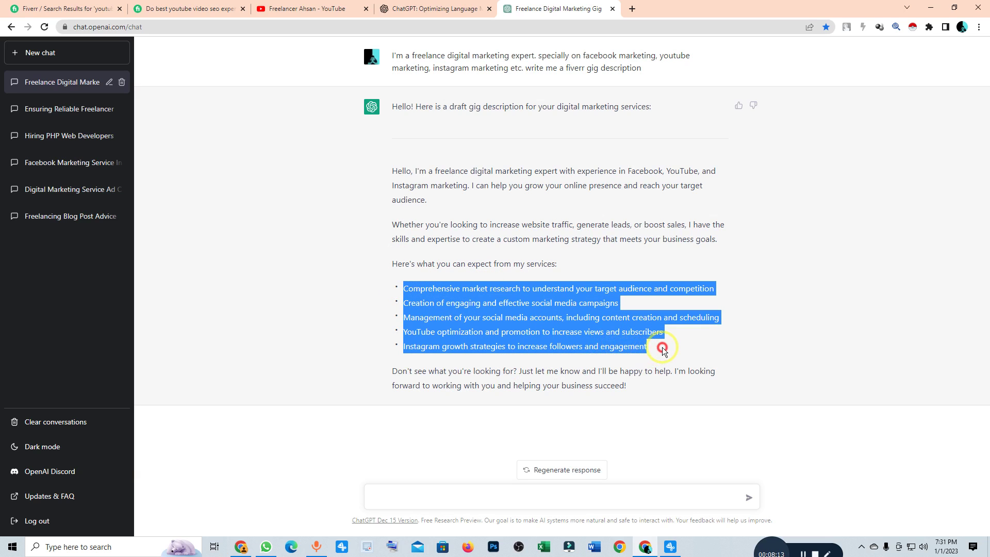
{"action": "left_click", "coordinate": [581, 316]}
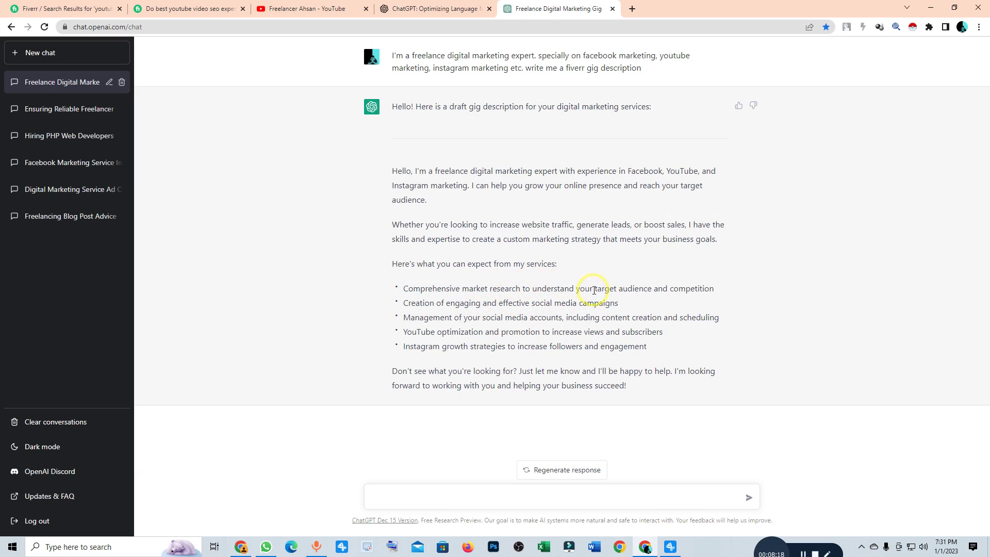
{"action": "left_click_drag", "start_coordinate": [596, 290], "coordinate": [644, 290]}
{"action": "left_click", "coordinate": [681, 355]}
{"action": "left_click_drag", "start_coordinate": [641, 386], "coordinate": [389, 177]}
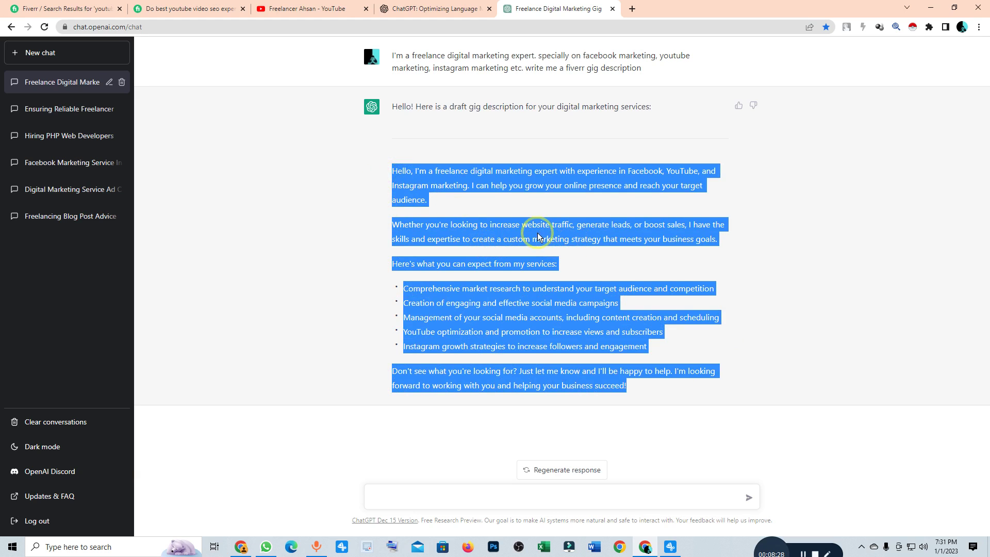
{"action": "left_click", "coordinate": [534, 324]}
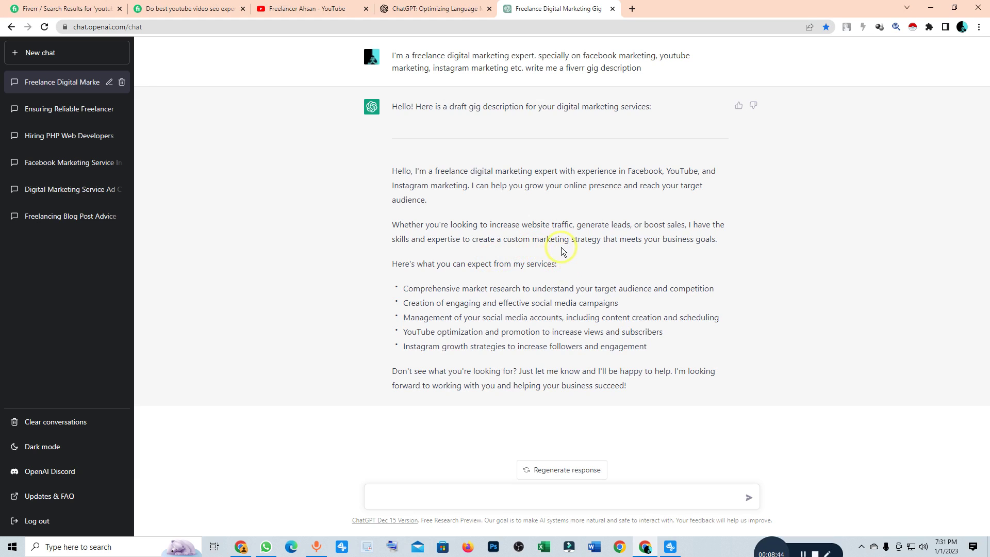
- Write a new message reading "im a freelance youtube video seo expert within 3 years of experince" without sending it
{"action": "left_click", "coordinate": [488, 498]}
{"action": "type", "text": "im a freelance youtube "}
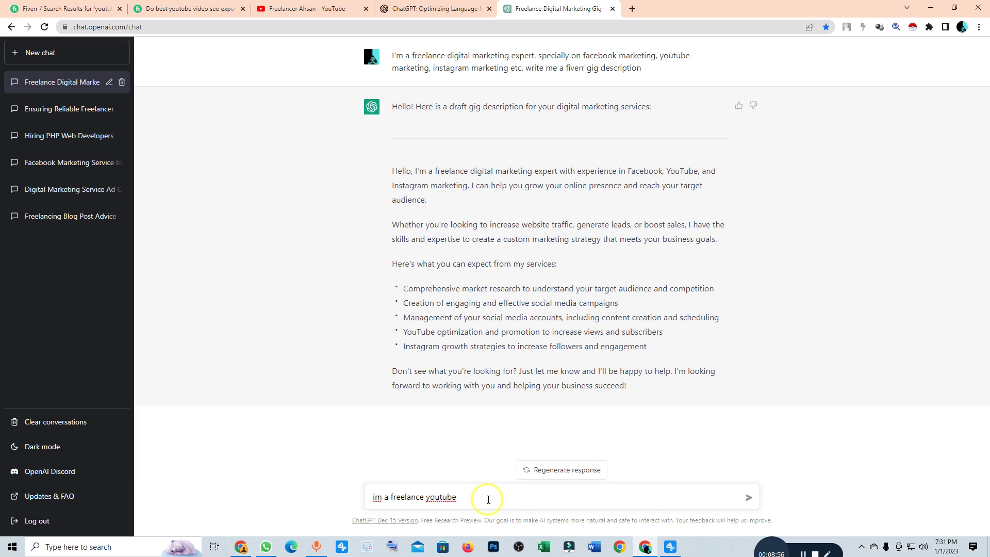
{"action": "type", "text": "video se"}
{"action": "type", "text": "o exper"}
{"action": "type", "text": "thim"}
{"action": "key", "text": "BackSpace"}
{"action": "type", "text": "years of"}
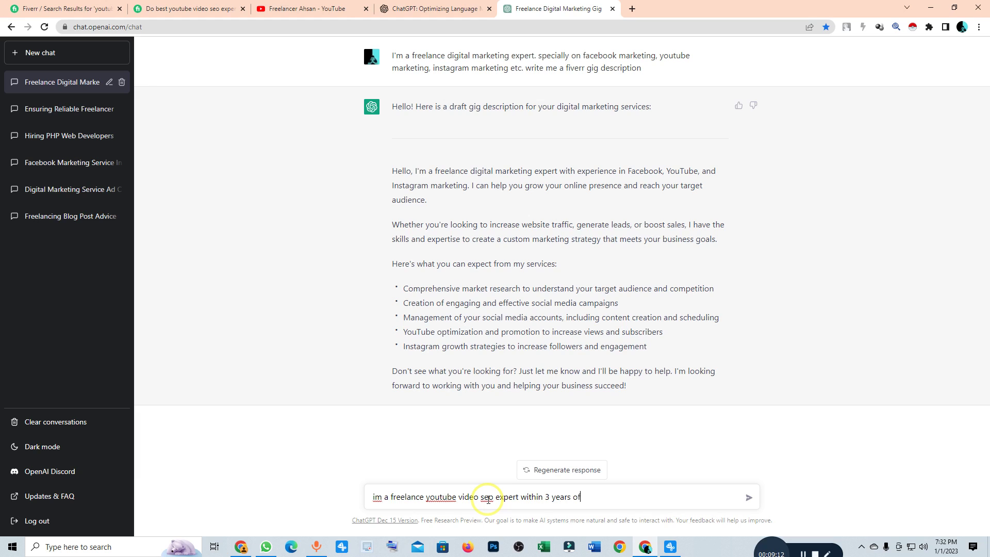
{"action": "type", "text": " experince"}
- Correct the misspelled words "experince" and "im" in the new message to "experience" and "I'm", keeping "seo" as written
{"action": "left_click", "coordinate": [488, 499]}
{"action": "key", "text": "Delete"}
{"action": "type", "text": "o"}
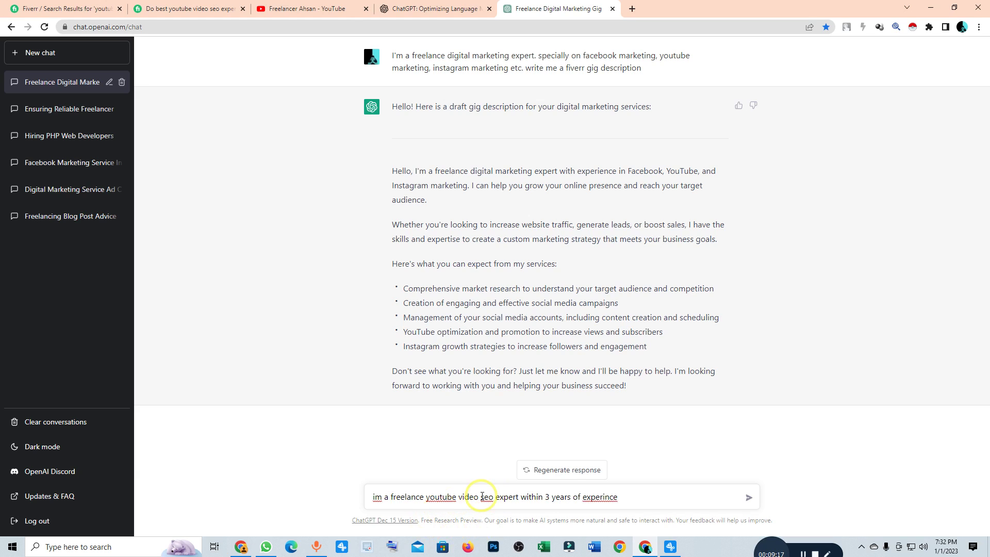
{"action": "right_click", "coordinate": [596, 499]}
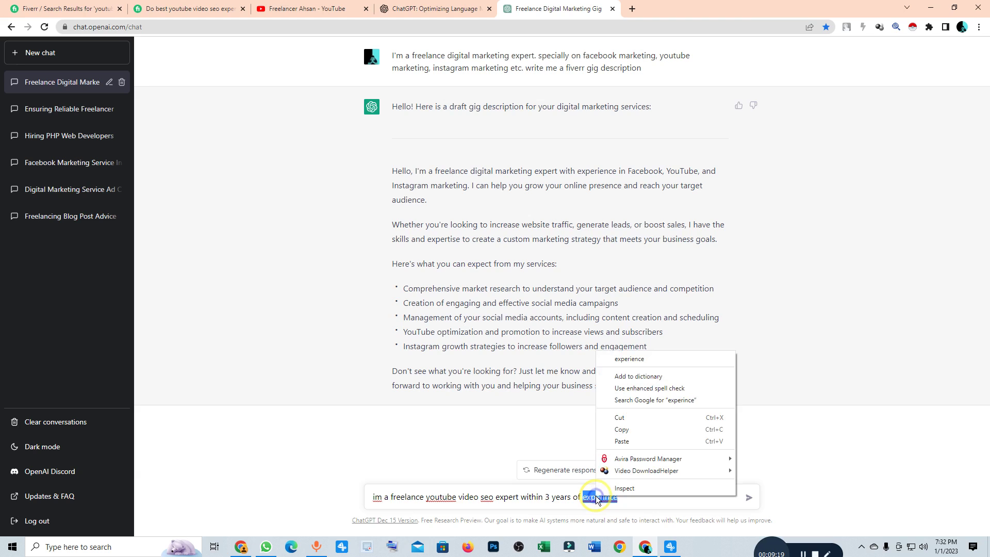
{"action": "left_click", "coordinate": [629, 358]}
{"action": "right_click", "coordinate": [488, 498]}
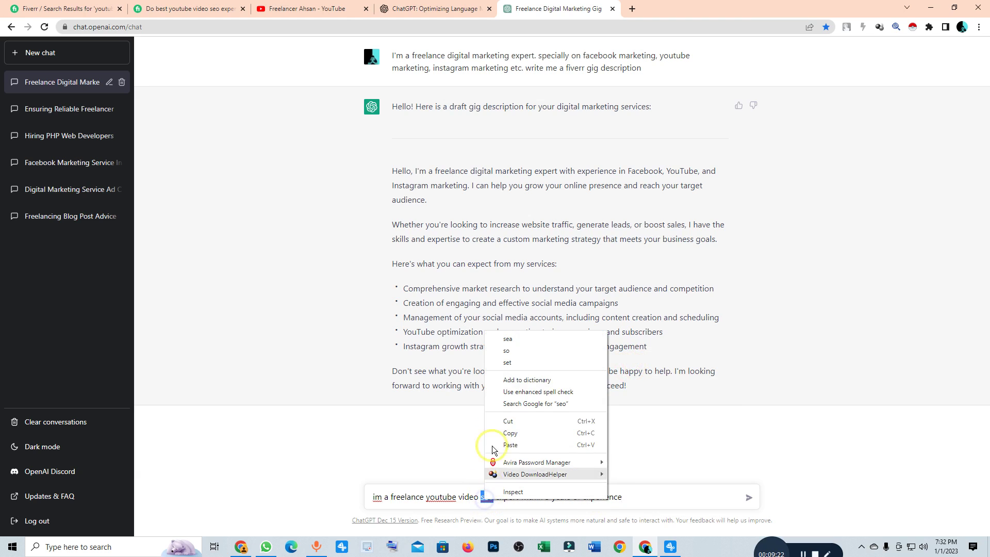
{"action": "left_click", "coordinate": [437, 508]}
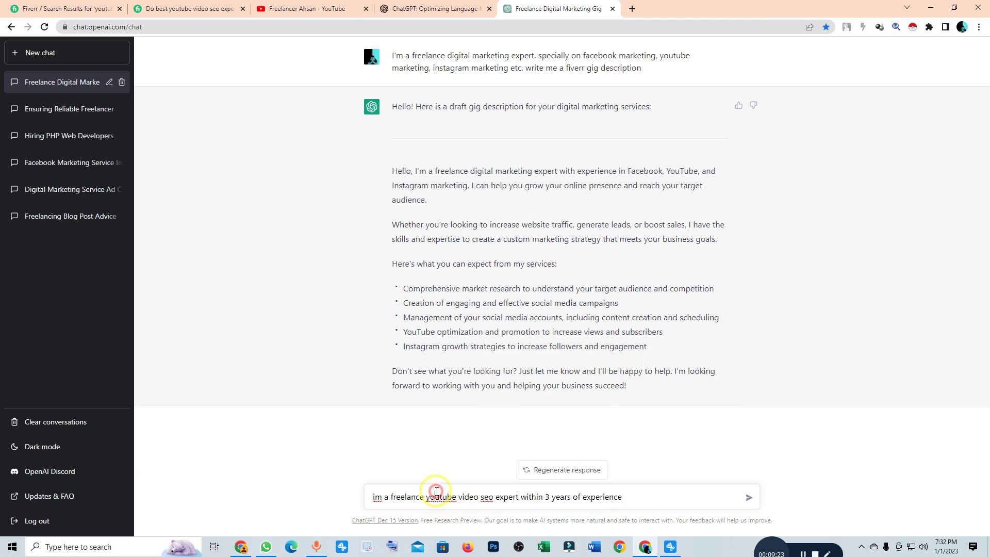
{"action": "right_click", "coordinate": [377, 498]}
{"action": "left_click", "coordinate": [419, 350]}
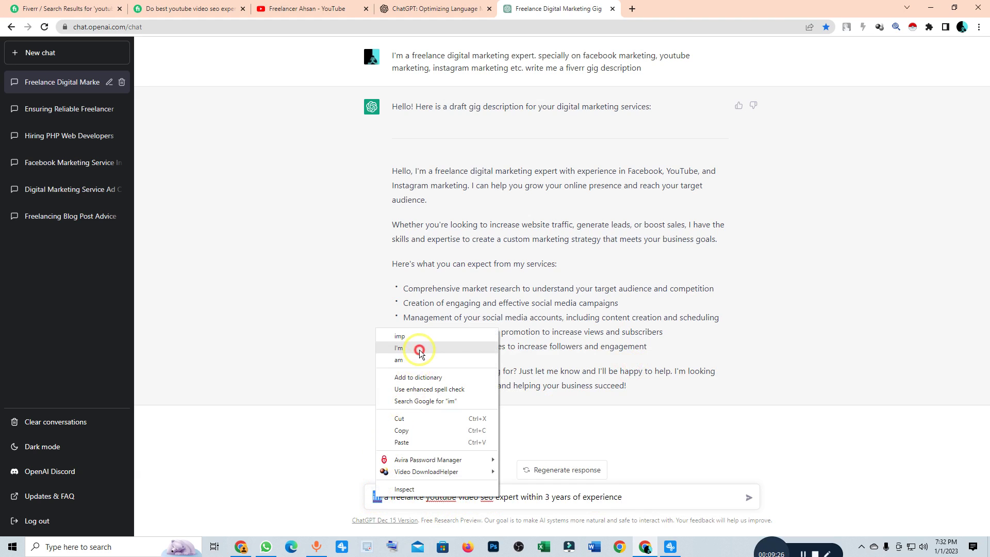
- Extend the unsent message after "experience." with the request "write me descrion for fiverr gig"
{"action": "left_click", "coordinate": [630, 498]}
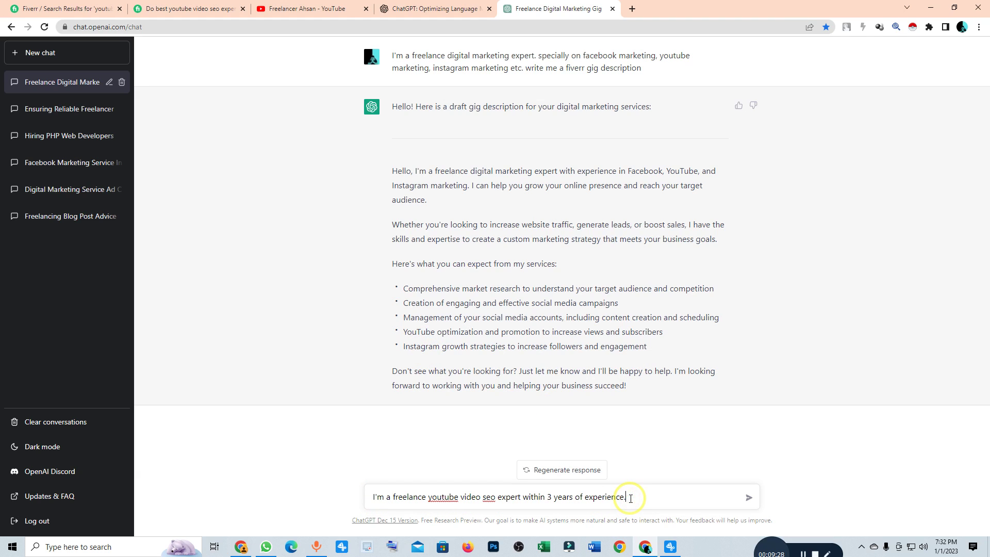
{"action": "type", "text": "write me descrion for fiverr gig"}
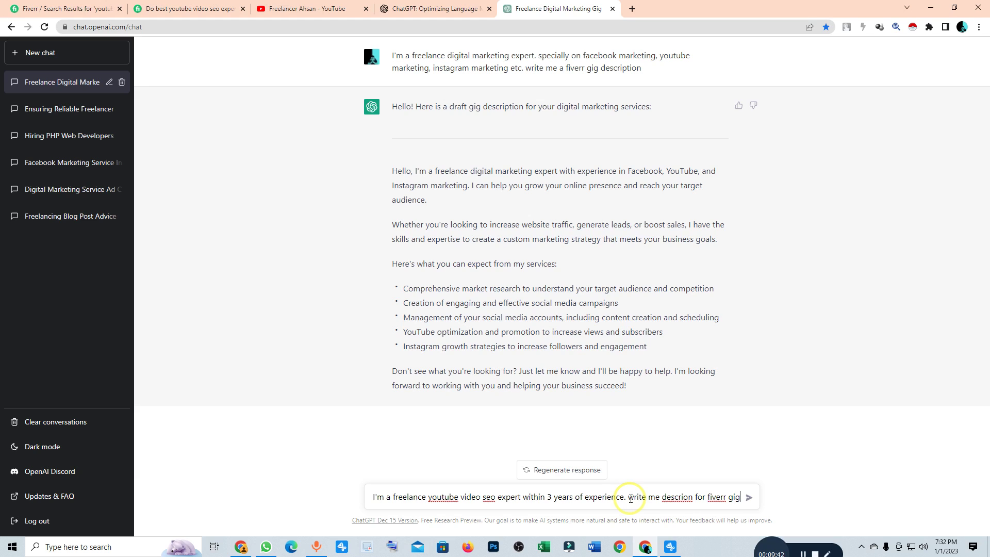
- Correct the misspelled word "descrion" to "description", keep "fiverr" as written, and send the message
{"action": "right_click", "coordinate": [676, 497]}
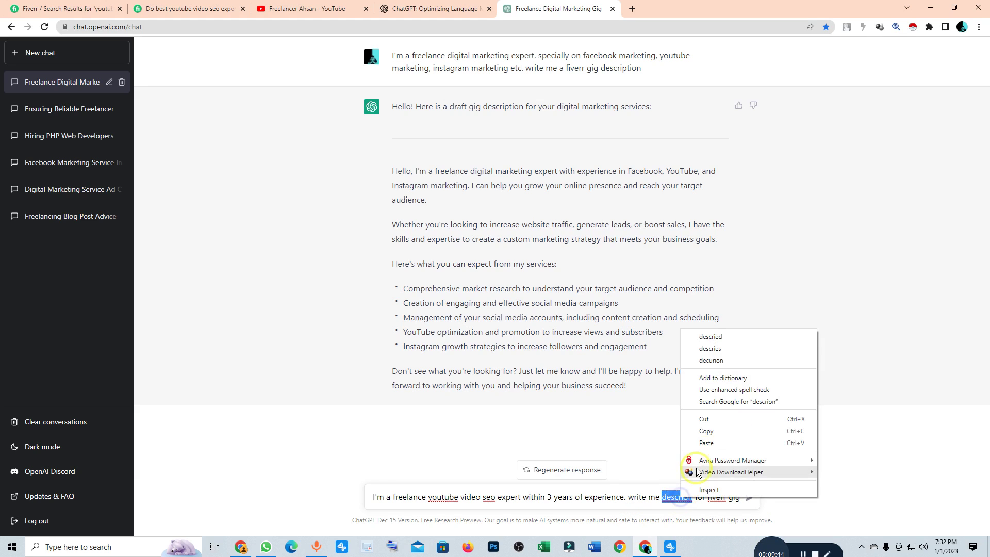
{"action": "left_click", "coordinate": [669, 496]}
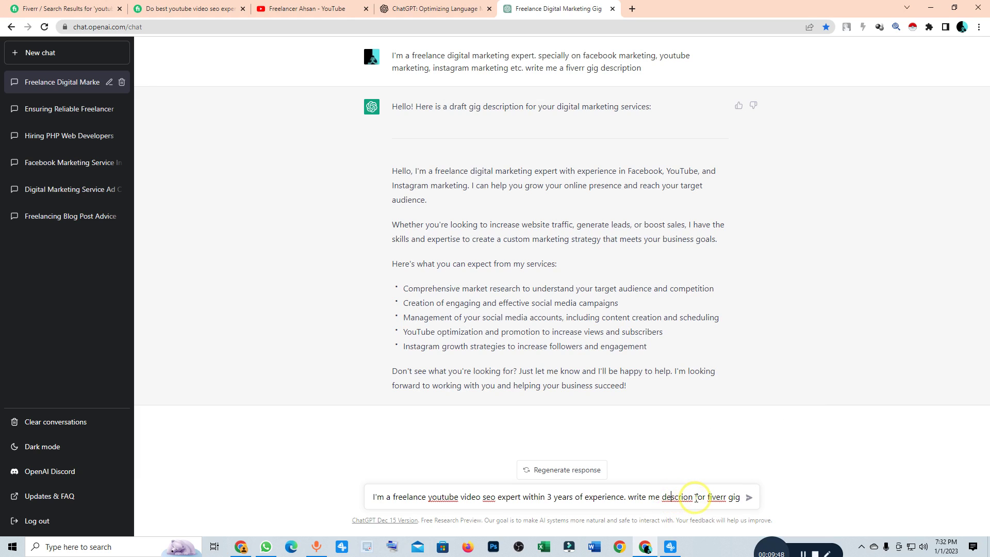
{"action": "left_click_drag", "start_coordinate": [695, 496], "coordinate": [666, 497]}
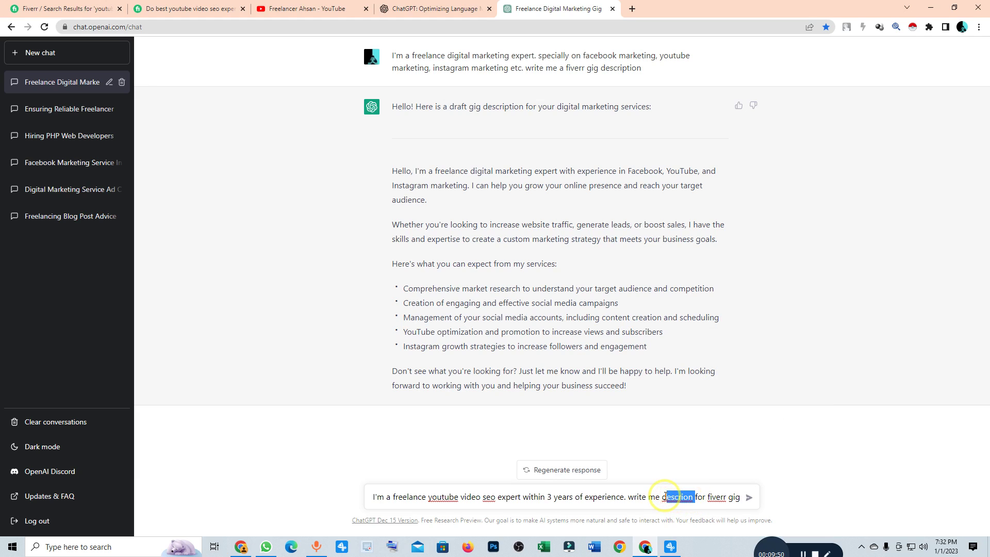
{"action": "type", "text": "e"}
{"action": "type", "text": "script"}
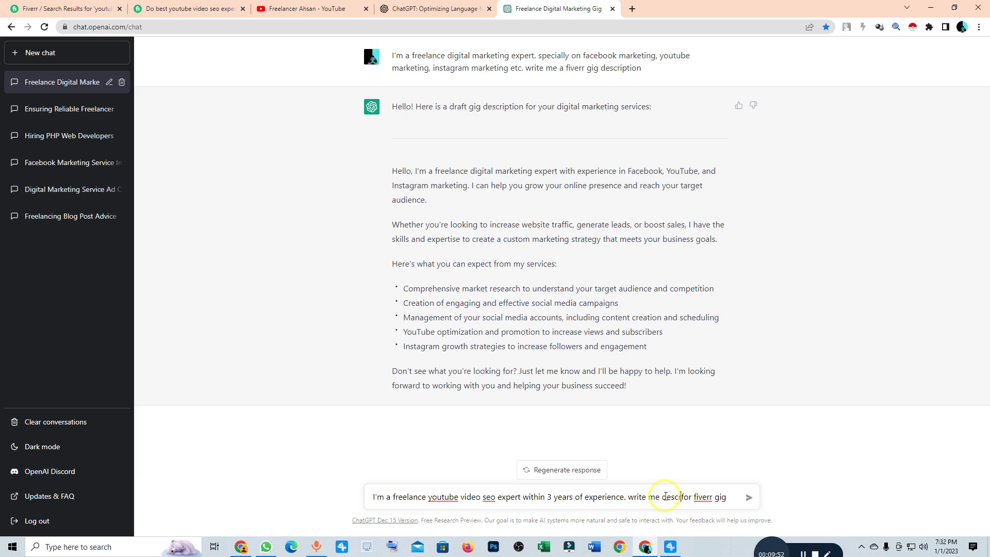
{"action": "type", "text": "ion"}
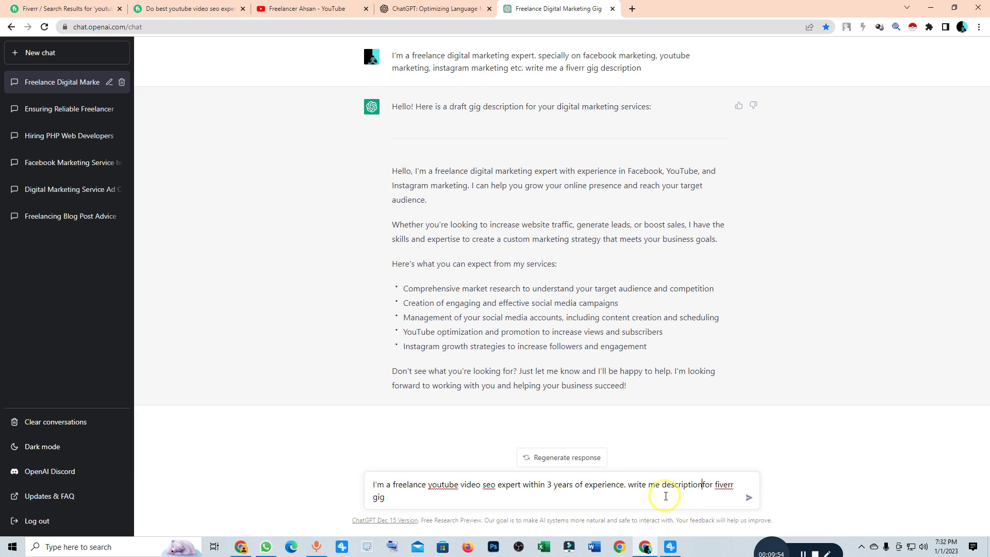
{"action": "right_click", "coordinate": [723, 486]}
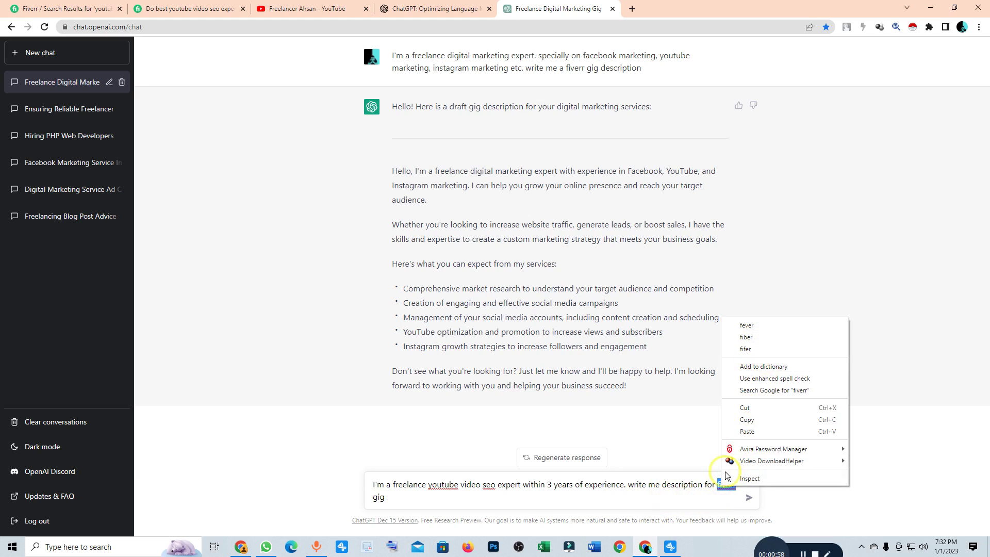
{"action": "left_click", "coordinate": [743, 502]}
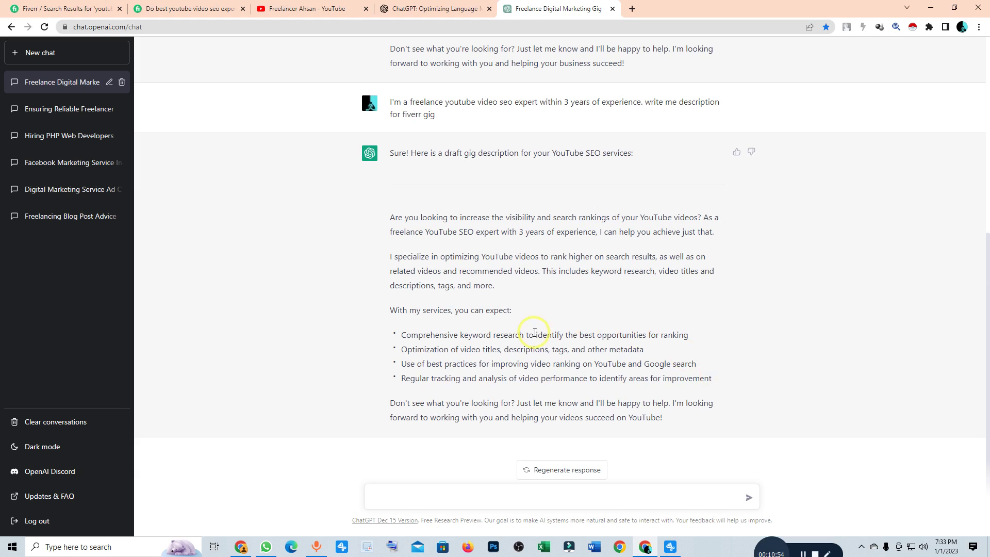
- Review the sent prompt and the full text of the YouTube SEO gig description generated for it
{"action": "left_click", "coordinate": [395, 102]}
{"action": "left_click_drag", "start_coordinate": [395, 102], "coordinate": [709, 106]}
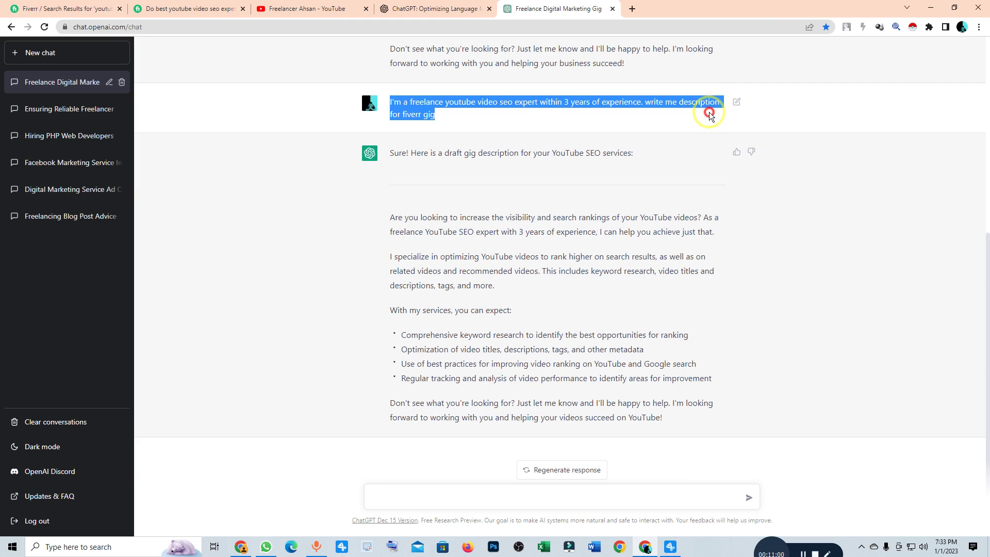
{"action": "left_click", "coordinate": [674, 279]}
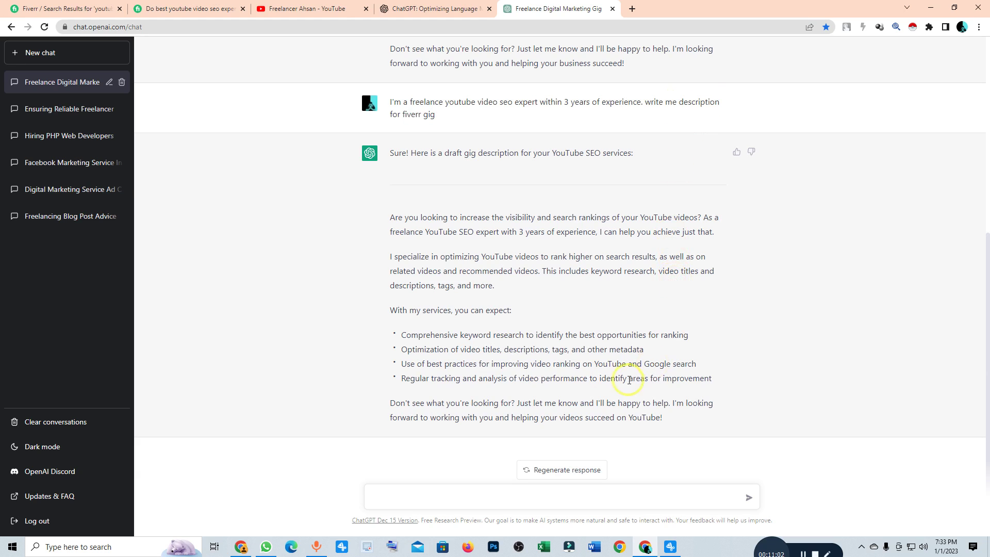
{"action": "left_click", "coordinate": [390, 217]}
{"action": "left_click_drag", "start_coordinate": [391, 217], "coordinate": [673, 418]}
{"action": "left_click", "coordinate": [740, 330]}
{"action": "left_click", "coordinate": [390, 213]}
{"action": "left_click_drag", "start_coordinate": [390, 213], "coordinate": [747, 418]}
{"action": "left_click", "coordinate": [537, 312]}
{"action": "left_click_drag", "start_coordinate": [376, 209], "coordinate": [705, 417]}
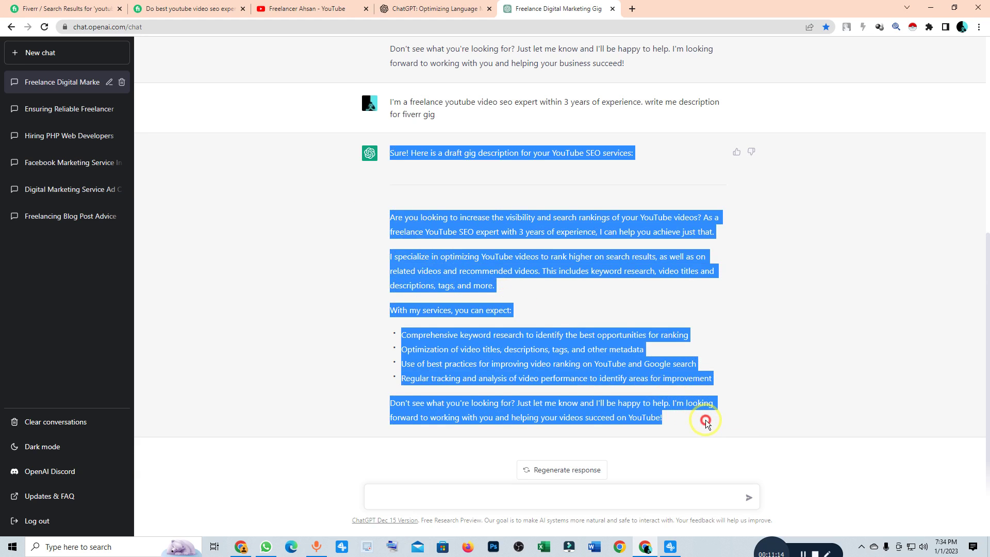
{"action": "left_click", "coordinate": [720, 342]}
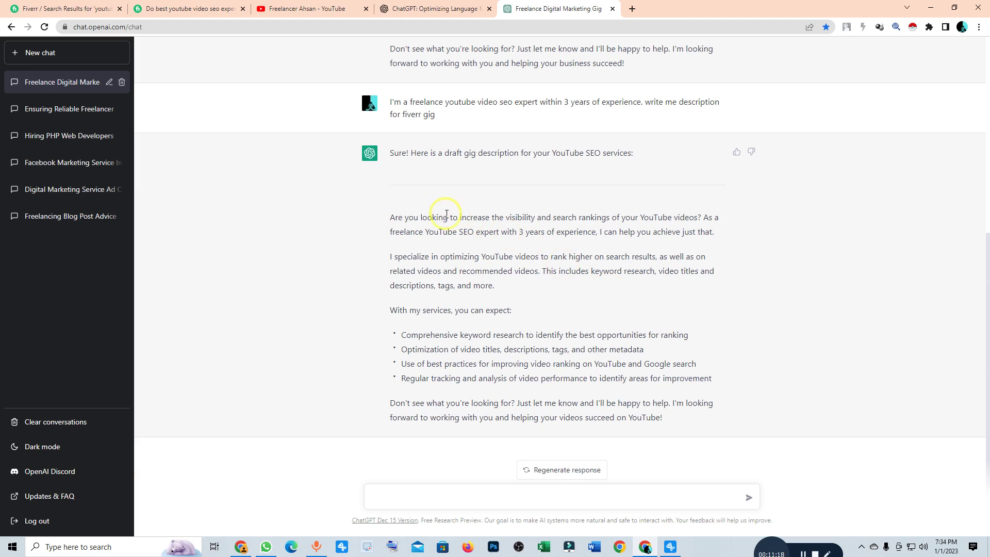
- Copy the generated YouTube SEO gig description from "Are you looking" to "succeed on YouTube!", without the introductory line
{"action": "left_click", "coordinate": [390, 215]}
{"action": "left_click_drag", "start_coordinate": [390, 216], "coordinate": [674, 425]}
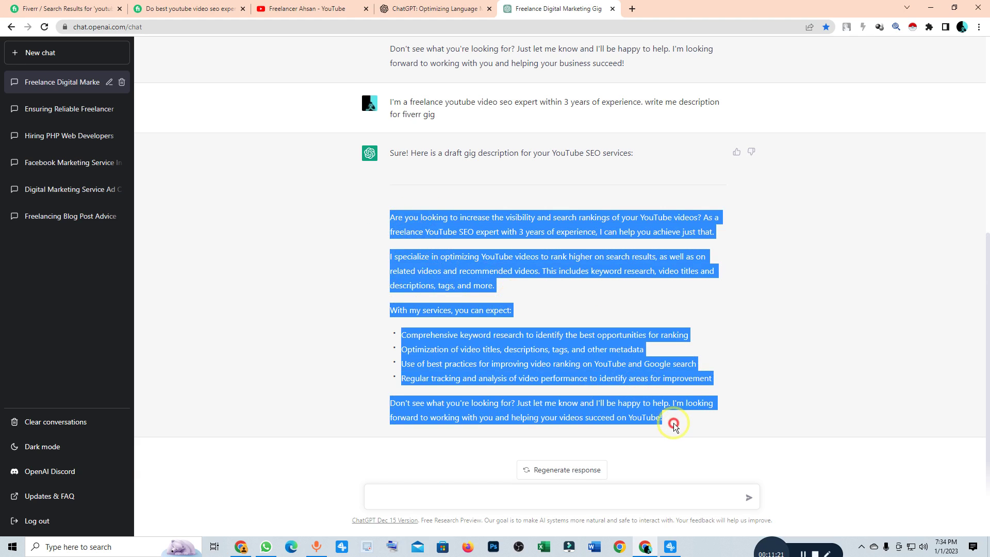
{"action": "right_click", "coordinate": [513, 232]}
{"action": "left_click", "coordinate": [530, 240]}
- Search Google for "plagiarism checker" in a new browser tab
{"action": "left_click", "coordinate": [630, 16]}
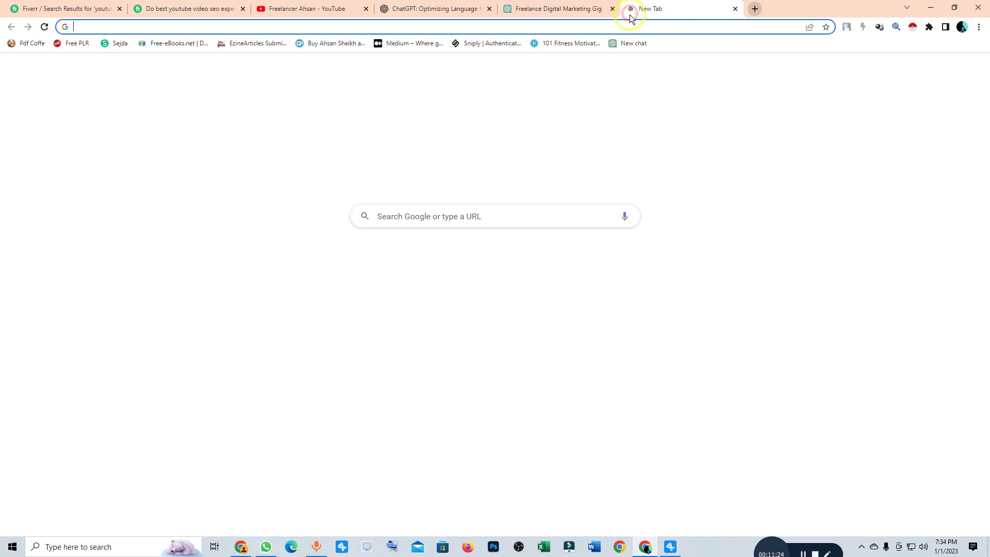
{"action": "left_click", "coordinate": [473, 221]}
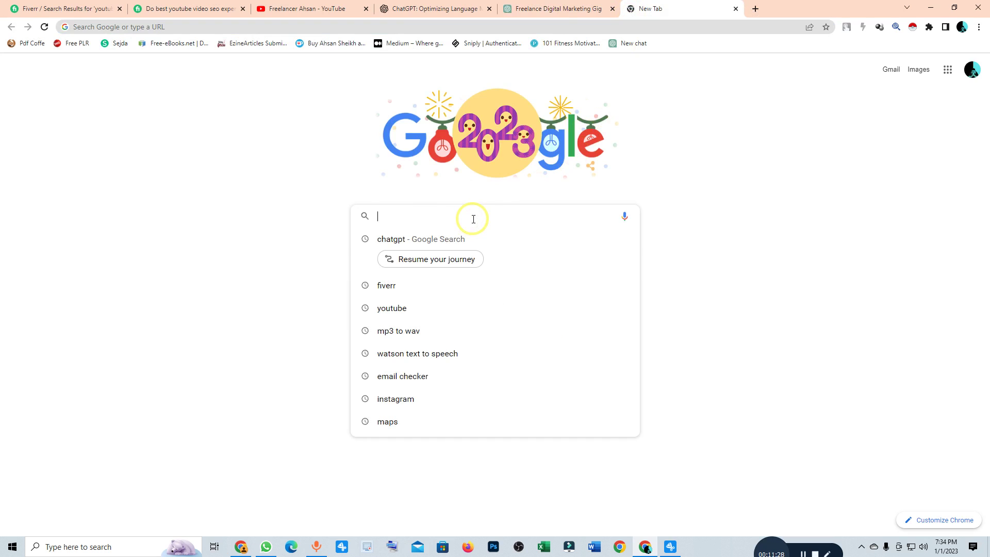
{"action": "type", "text": "p"}
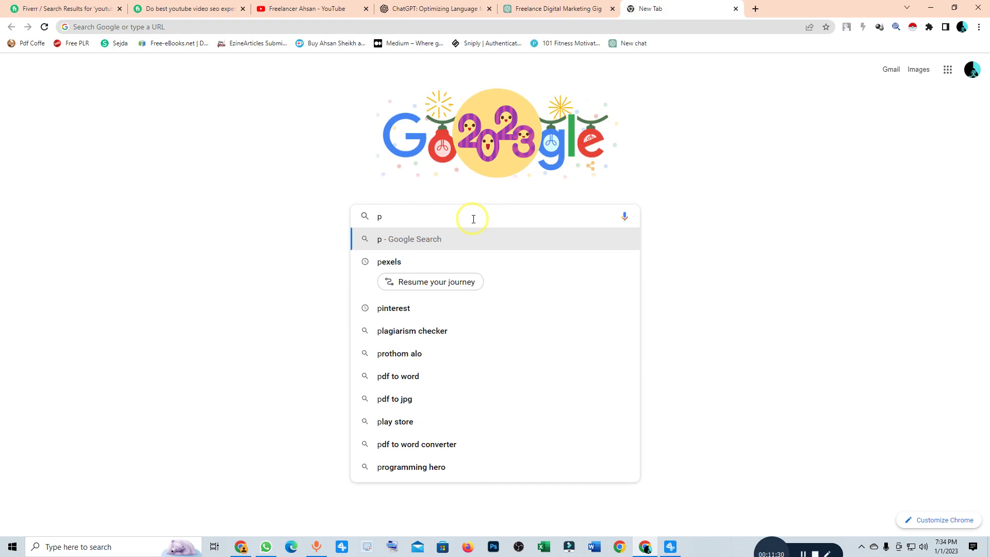
{"action": "type", "text": "ag"}
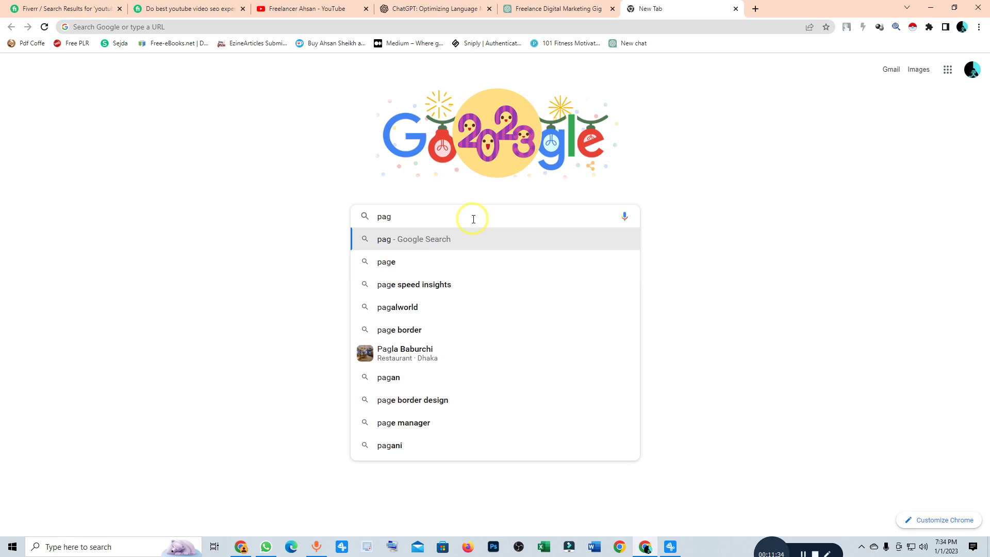
{"action": "key", "text": "BackSpace"}
{"action": "key", "text": "BackSpace"}
{"action": "type", "text": "lagir"}
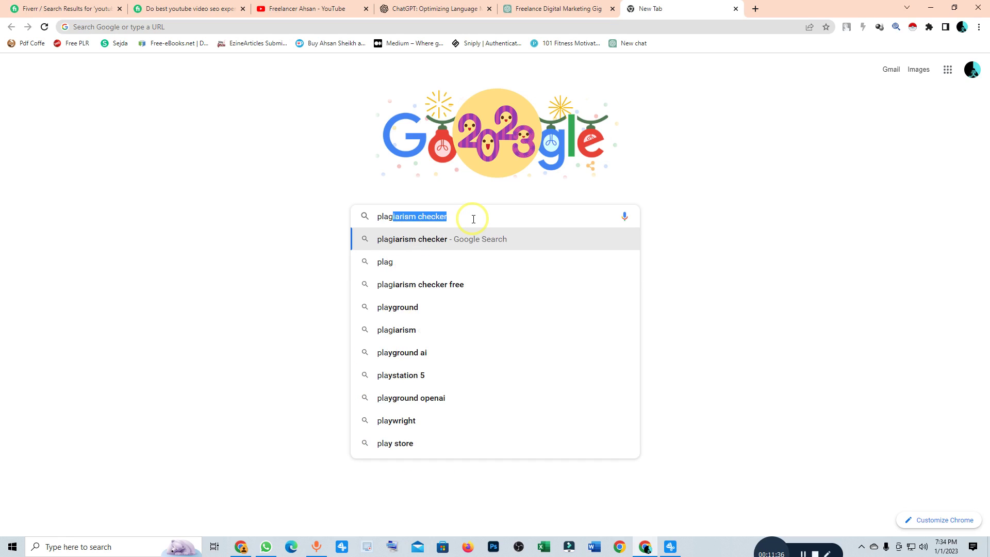
{"action": "type", "text": "sm checker"}
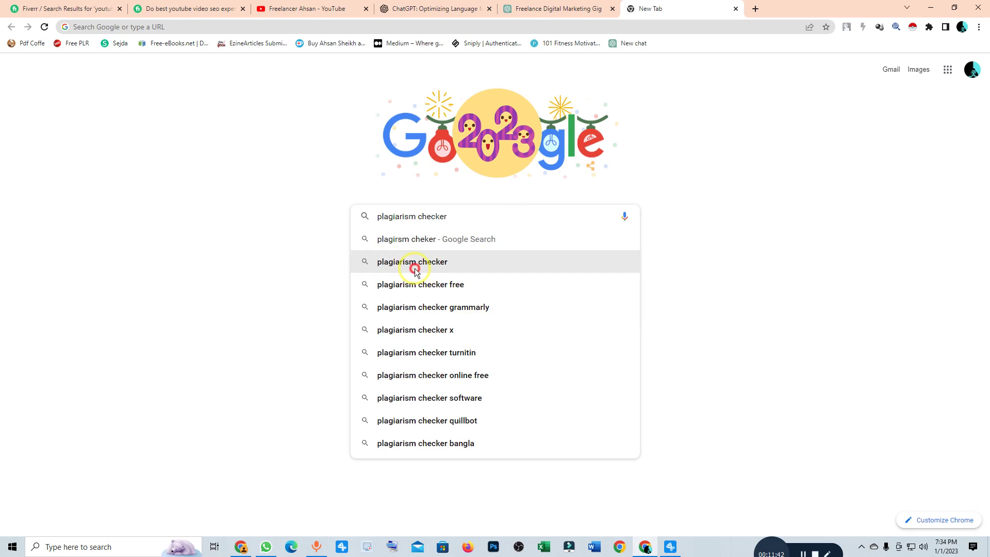
{"action": "left_click", "coordinate": [410, 263]}
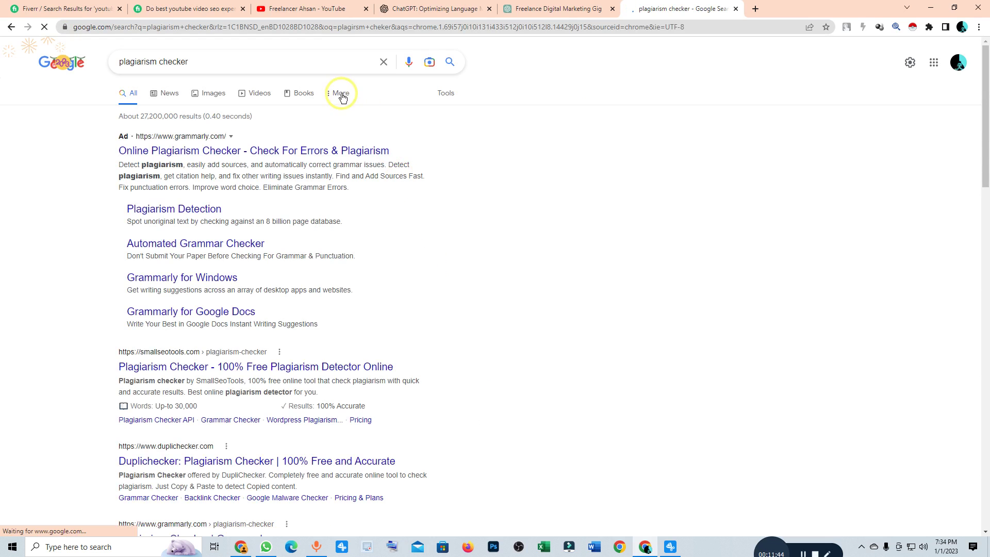
- Open the SmallSEOTools result "Plagiarism Checker - 100% Free Plagiarism Detector Online"
{"action": "scroll", "coordinate": [205, 249], "scroll_direction": "down", "scroll_amount": 5}
{"action": "scroll", "coordinate": [249, 121], "scroll_direction": "up", "scroll_amount": 3}
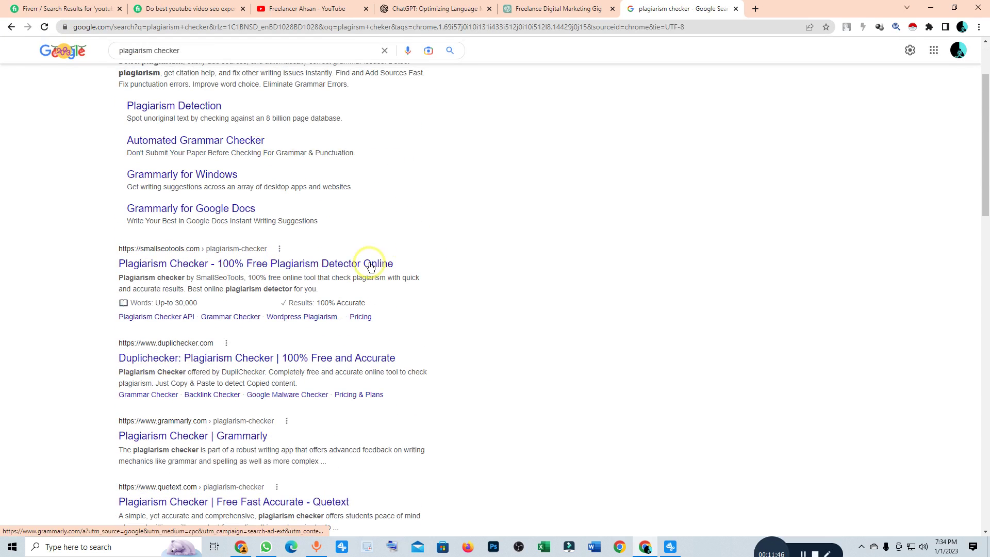
{"action": "left_click", "coordinate": [157, 257]}
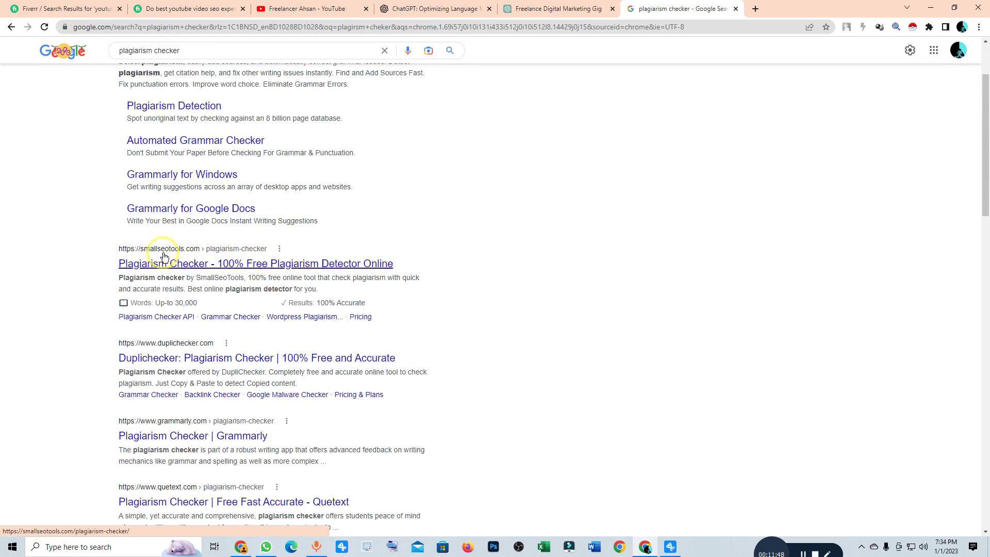
{"action": "left_click", "coordinate": [258, 268]}
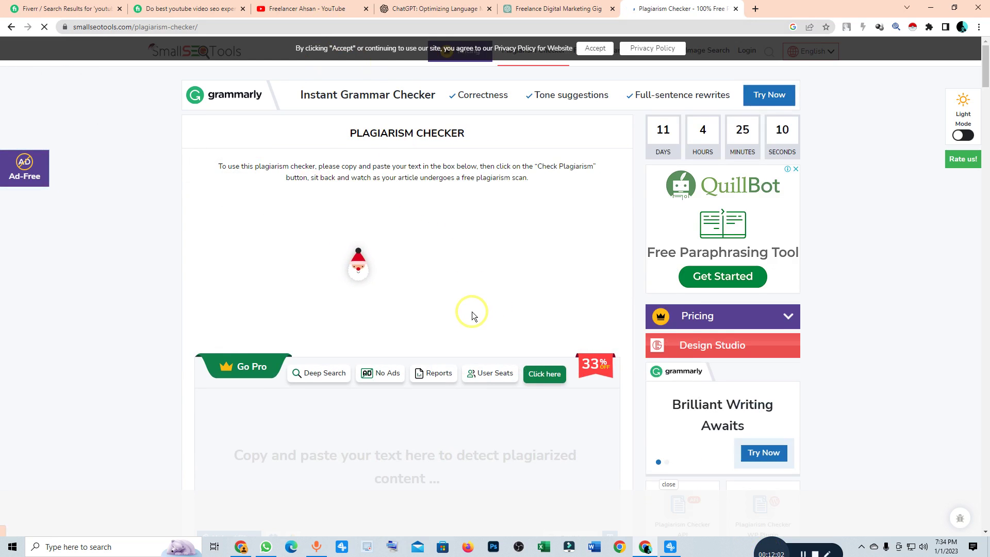
- Paste the copied gig description into the plagiarism checker's text area
{"action": "scroll", "coordinate": [474, 308], "scroll_direction": "down", "scroll_amount": 2}
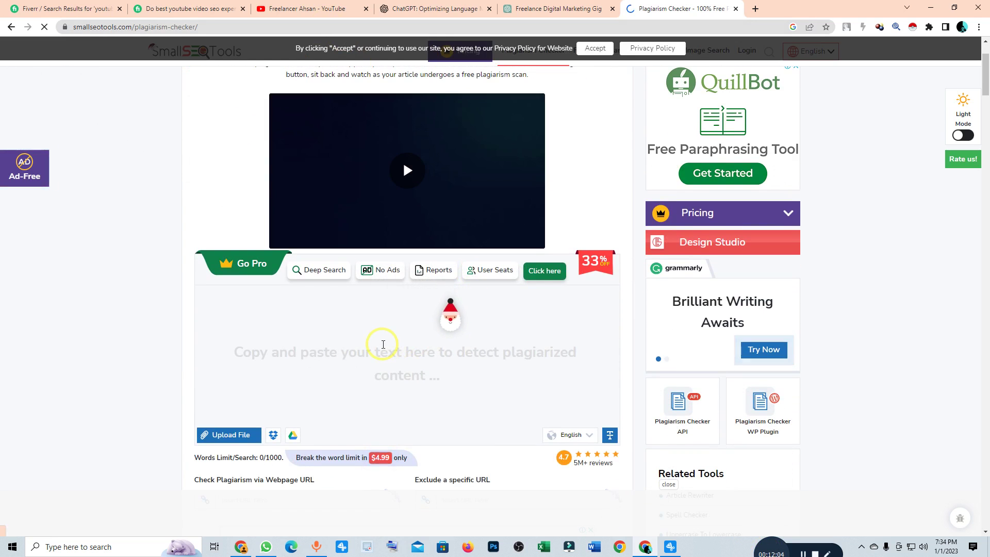
{"action": "scroll", "coordinate": [383, 342], "scroll_direction": "down", "scroll_amount": 2}
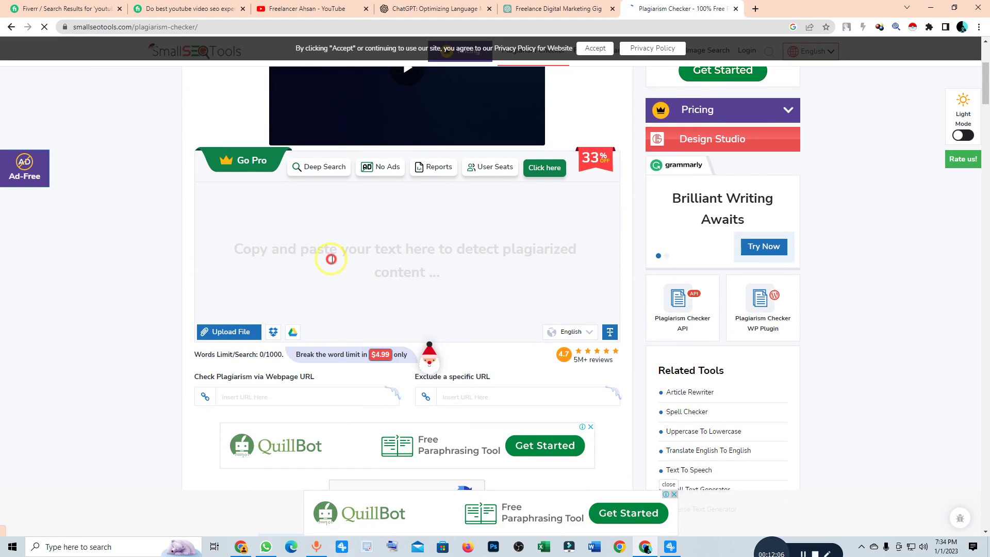
{"action": "right_click", "coordinate": [214, 210]}
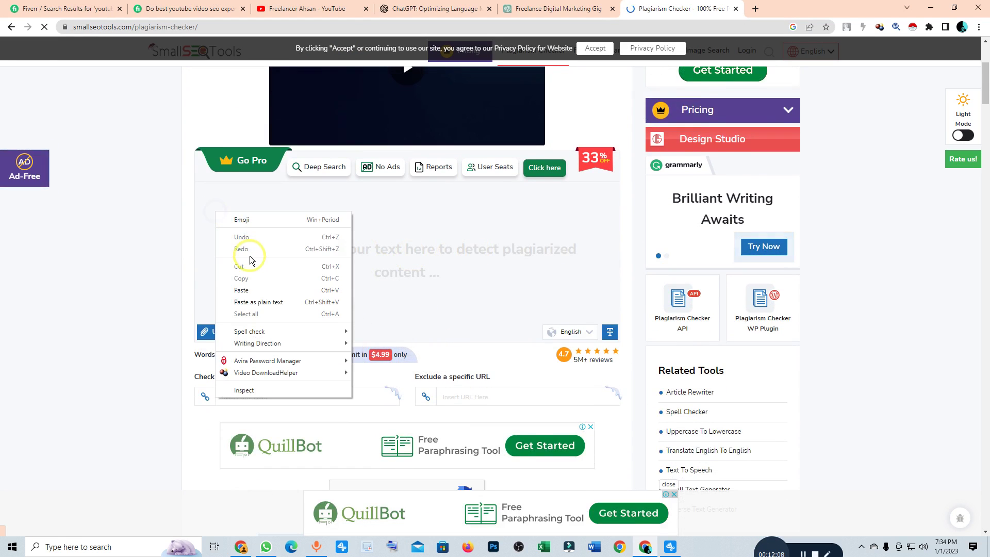
{"action": "left_click", "coordinate": [255, 287]}
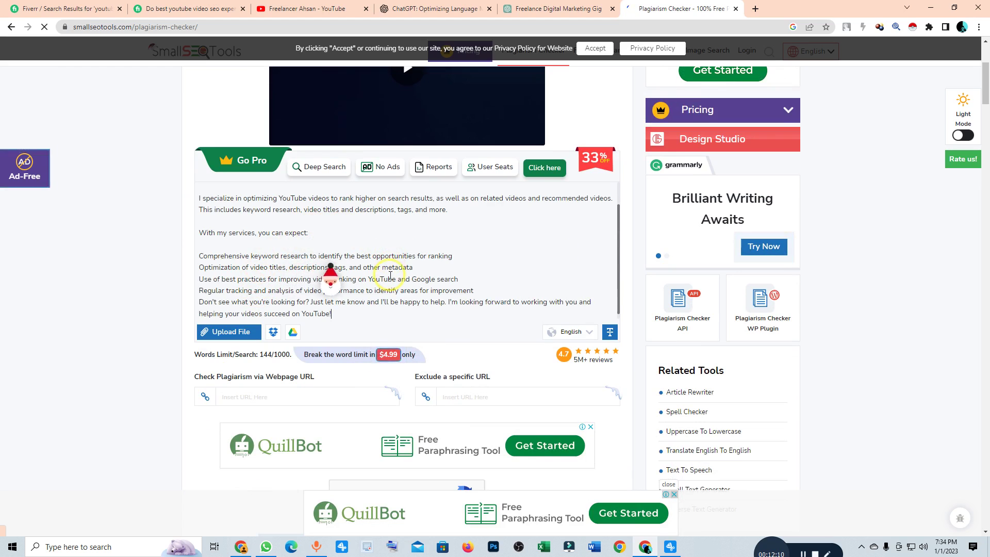
- Complete the "I'm not a robot" verification and start the standard plagiarism check of the pasted description
{"action": "scroll", "coordinate": [464, 320], "scroll_direction": "down", "scroll_amount": 3}
{"action": "scroll", "coordinate": [501, 326], "scroll_direction": "down", "scroll_amount": 3}
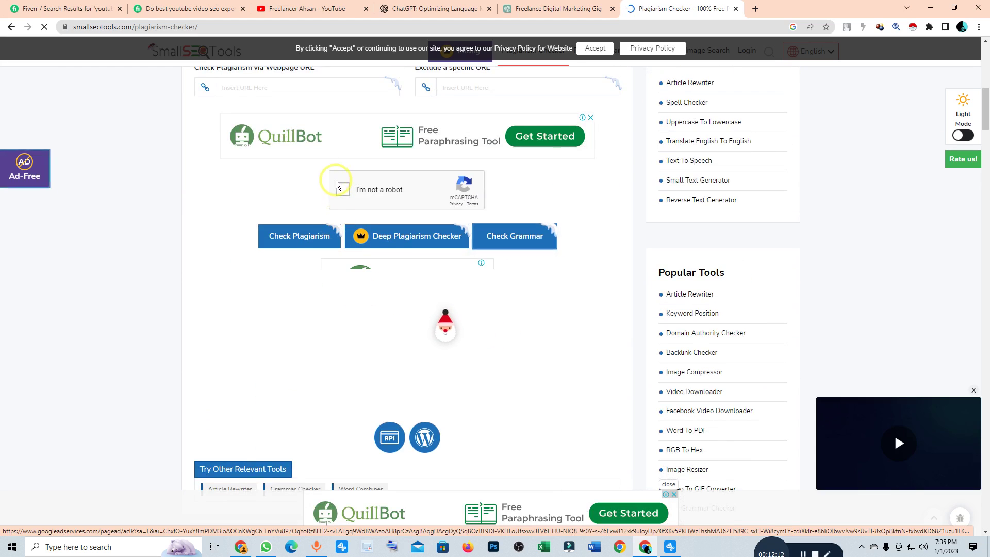
{"action": "left_click", "coordinate": [350, 196]}
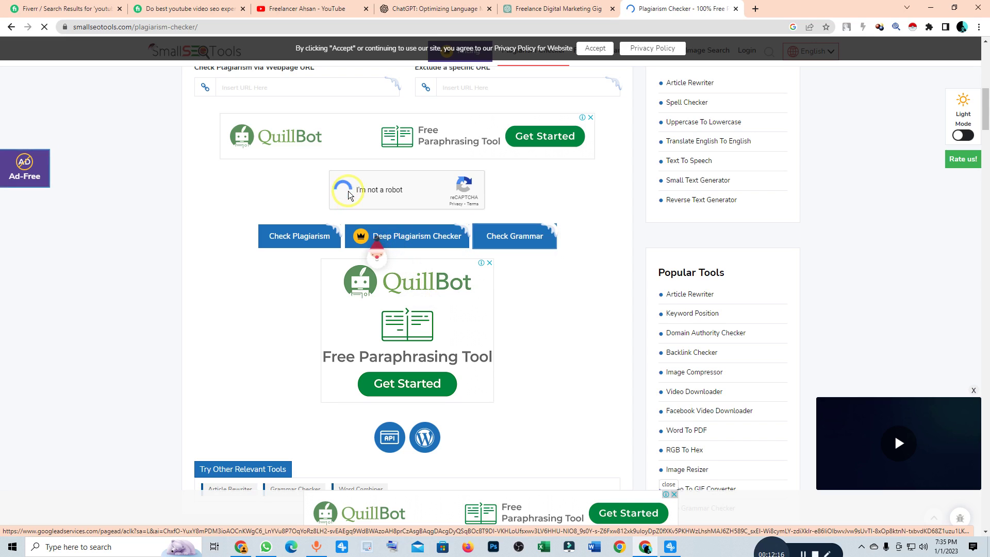
{"action": "scroll", "coordinate": [360, 202], "scroll_direction": "down", "scroll_amount": 3}
{"action": "scroll", "coordinate": [354, 210], "scroll_direction": "up", "scroll_amount": 2}
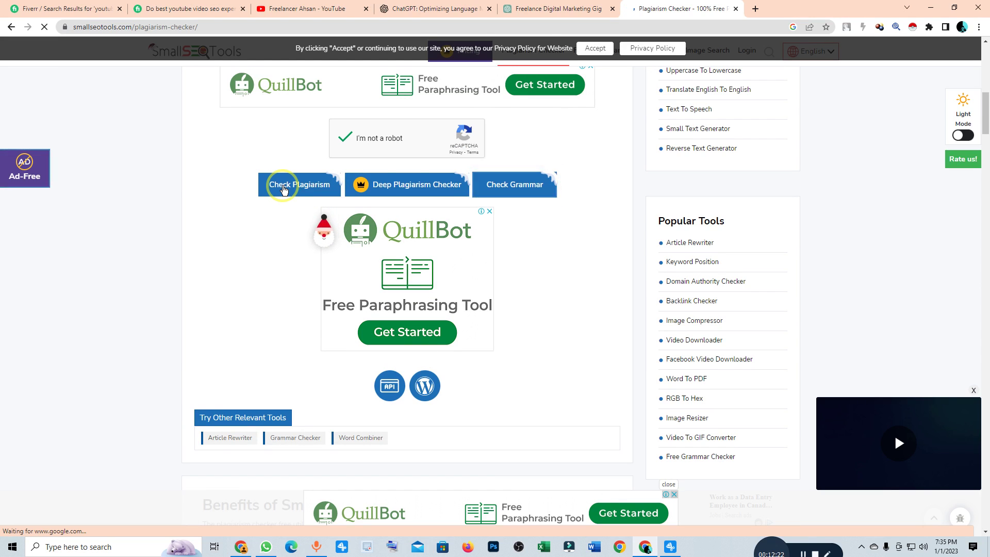
{"action": "scroll", "coordinate": [529, 193], "scroll_direction": "up", "scroll_amount": 5}
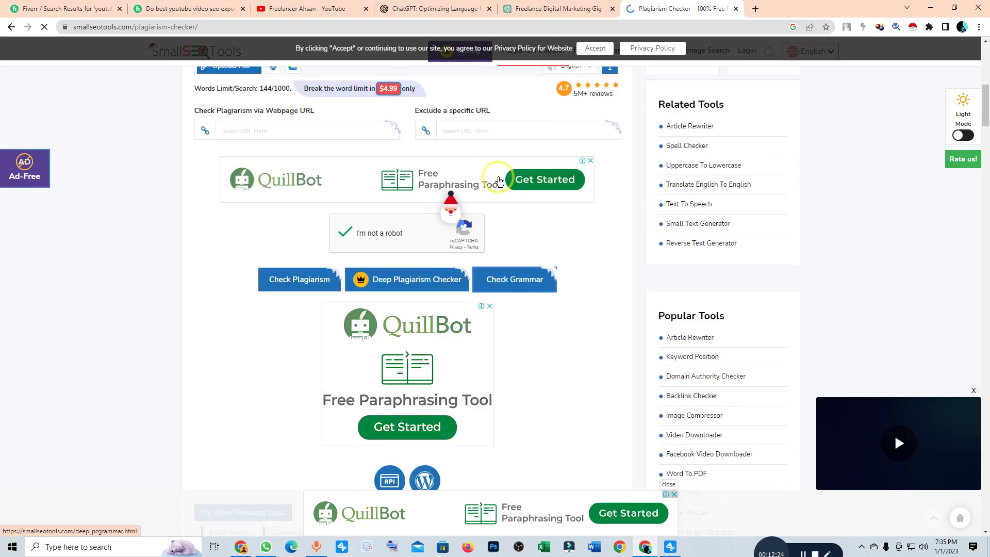
{"action": "scroll", "coordinate": [478, 165], "scroll_direction": "up", "scroll_amount": 1}
{"action": "scroll", "coordinate": [464, 170], "scroll_direction": "down", "scroll_amount": 4}
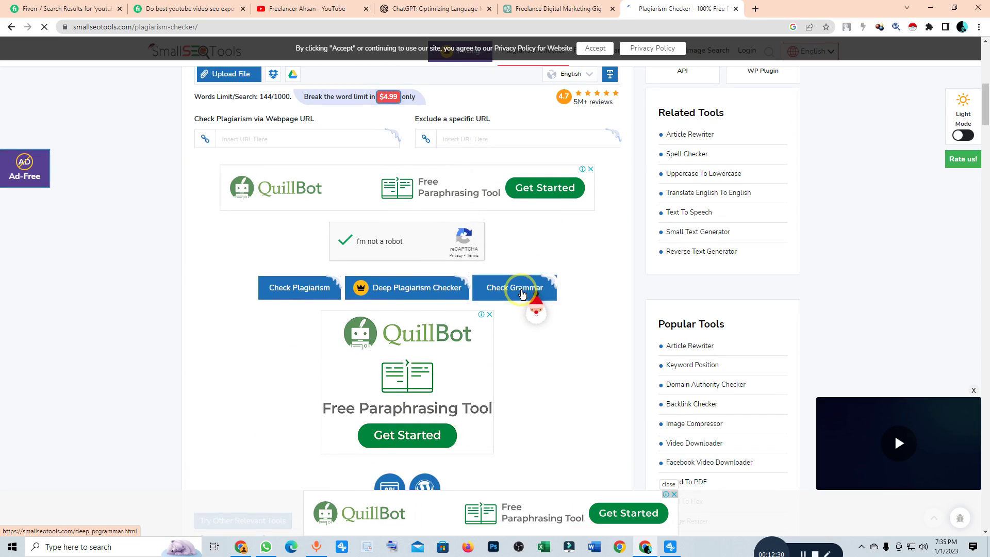
{"action": "left_click", "coordinate": [288, 293]}
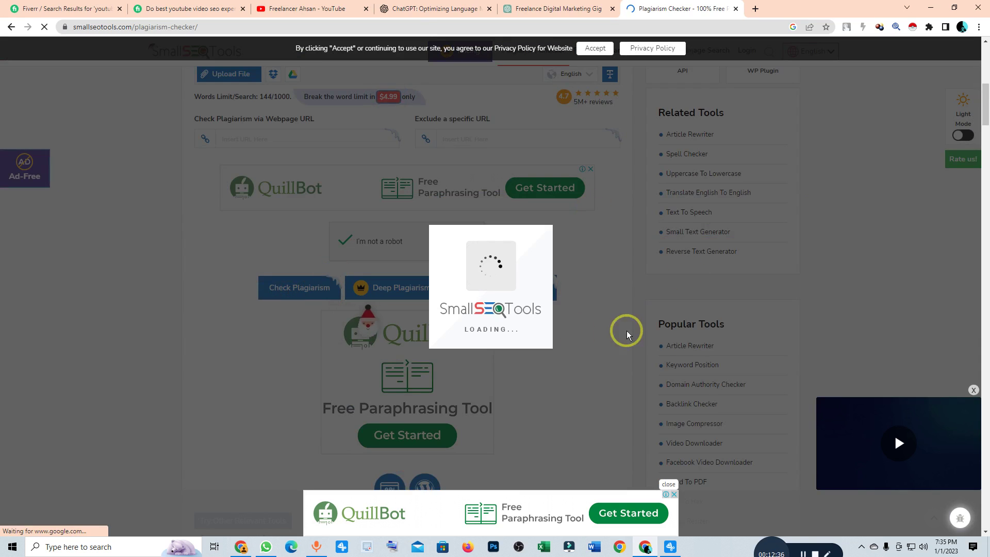